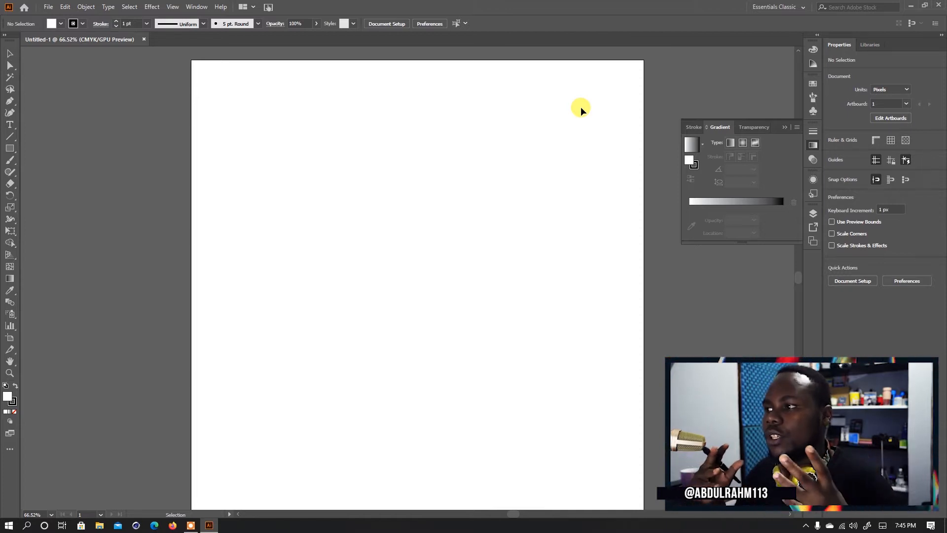
- Draw a thin horizontal rectangle about 275 by 29 px near the middle of the artboard
drag(512, 199, 489, 194)
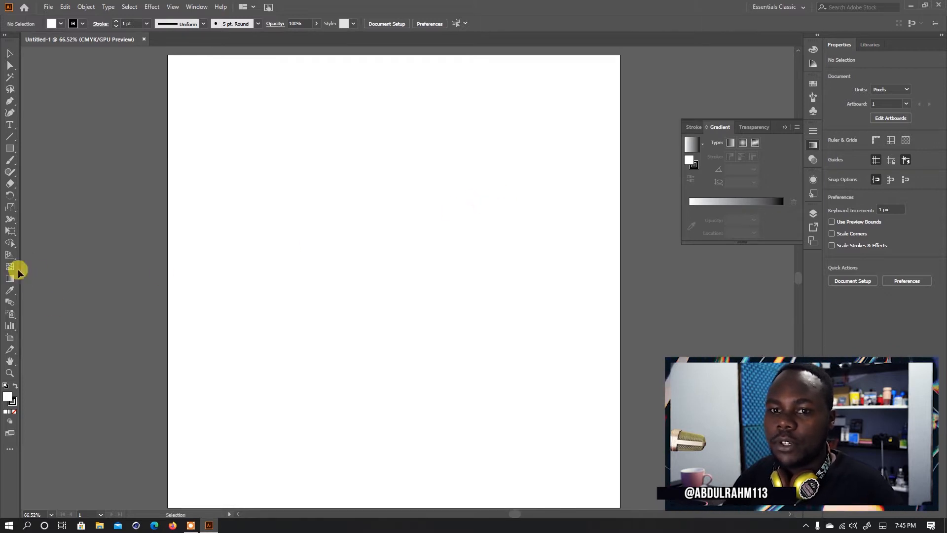
click(10, 148)
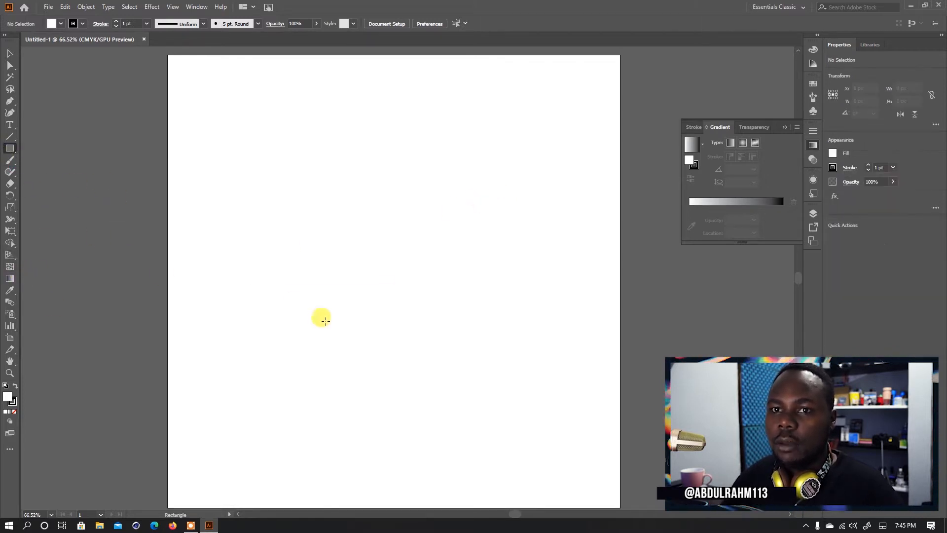
drag(309, 322, 401, 295)
key(v)
click(413, 332)
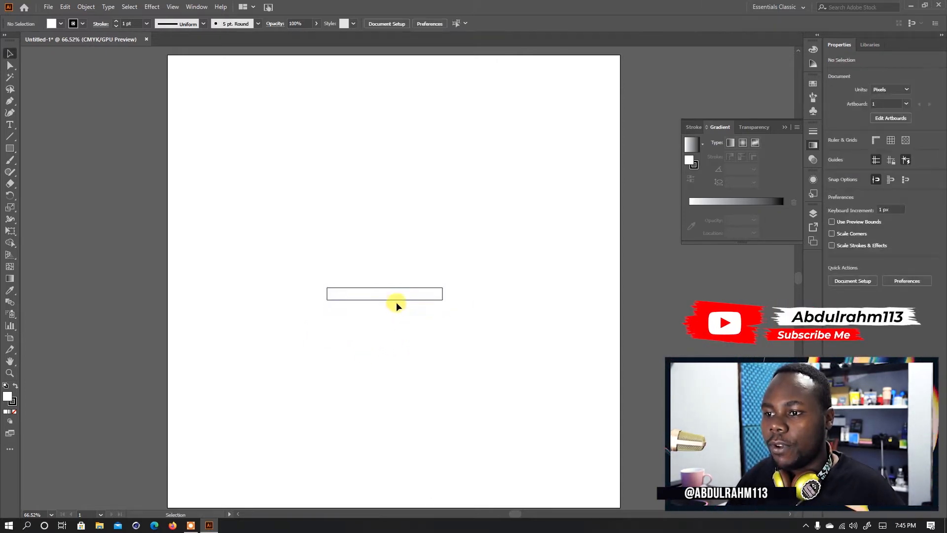
- Give the thin rectangle a black fill with no stroke and move it up to the artboard's horizontal centre
click(396, 302)
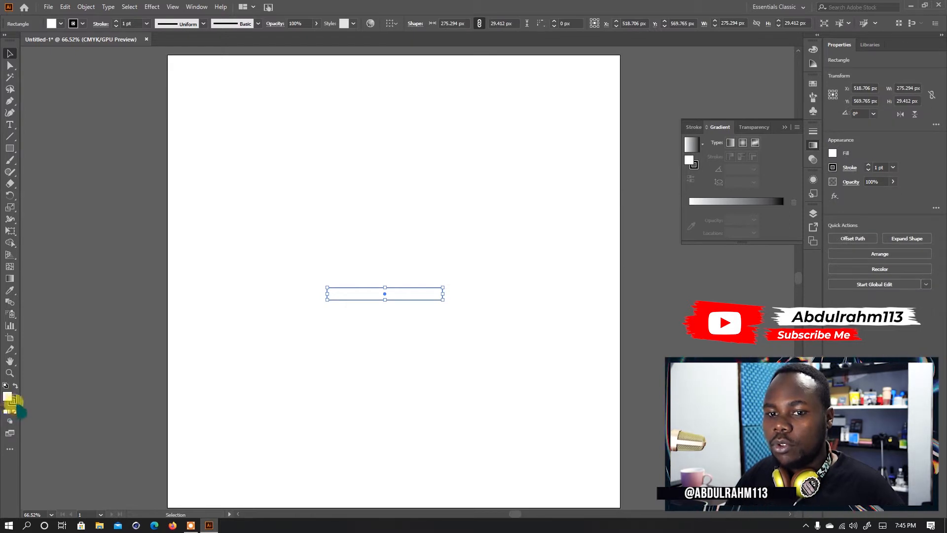
click(22, 412)
click(14, 411)
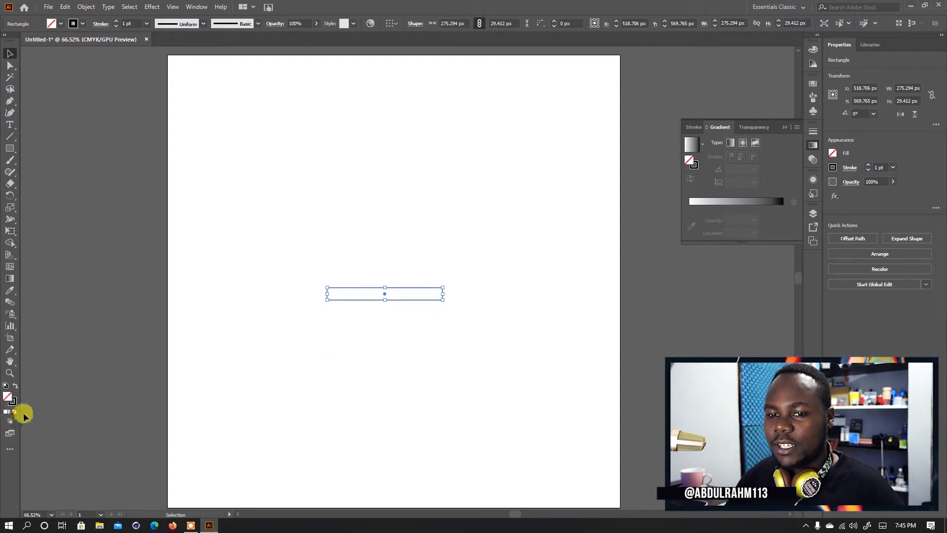
key(shift+x)
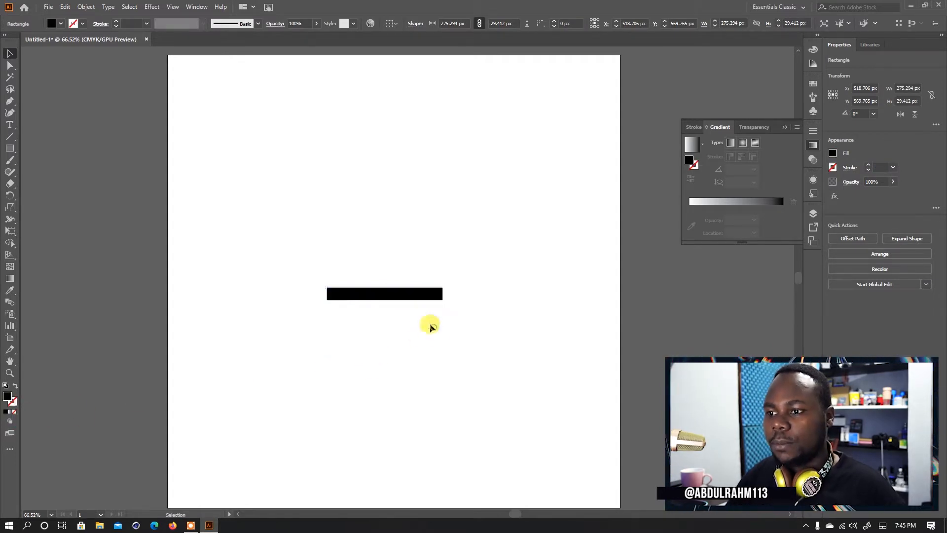
drag(413, 296, 422, 232)
click(410, 260)
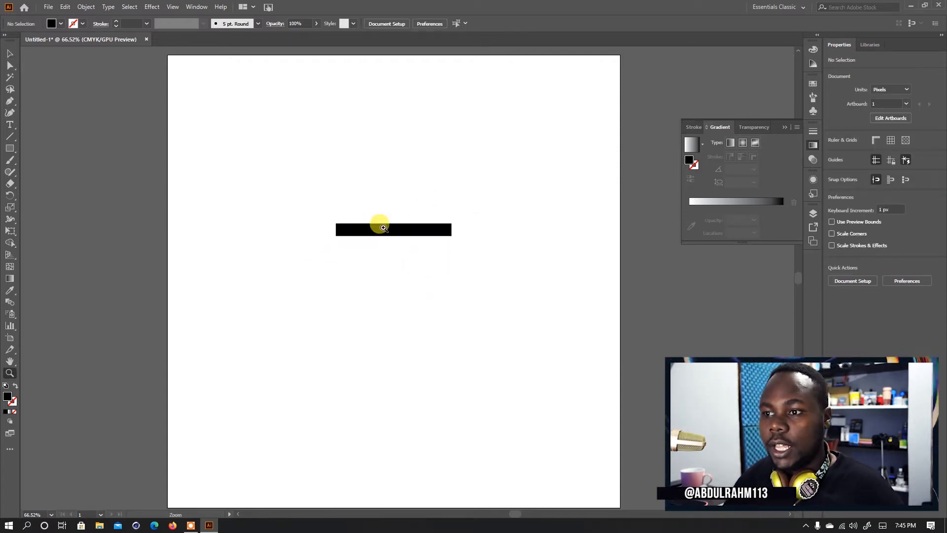
- Draw a closed tapered pot body about 219 by 197 px beneath the bar with the Pen tool
click(384, 228)
drag(481, 252, 548, 236)
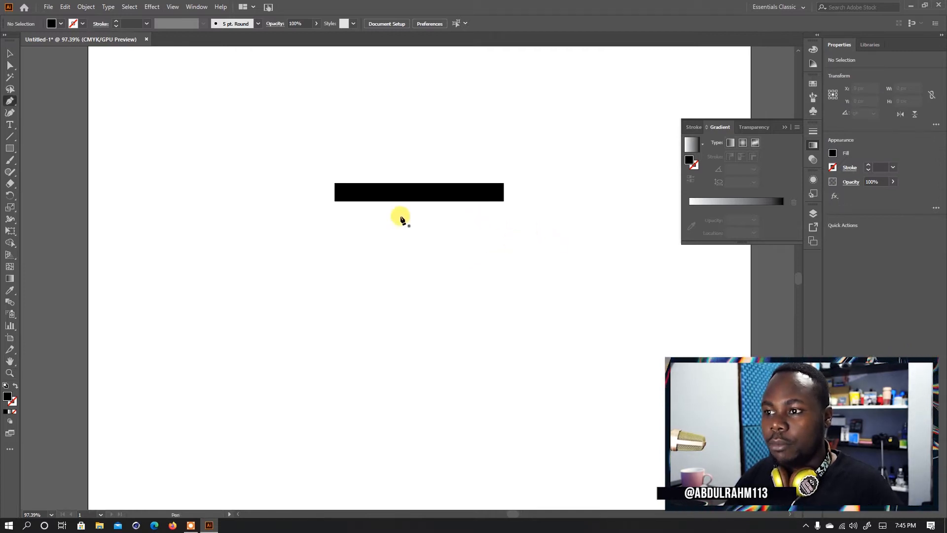
click(354, 203)
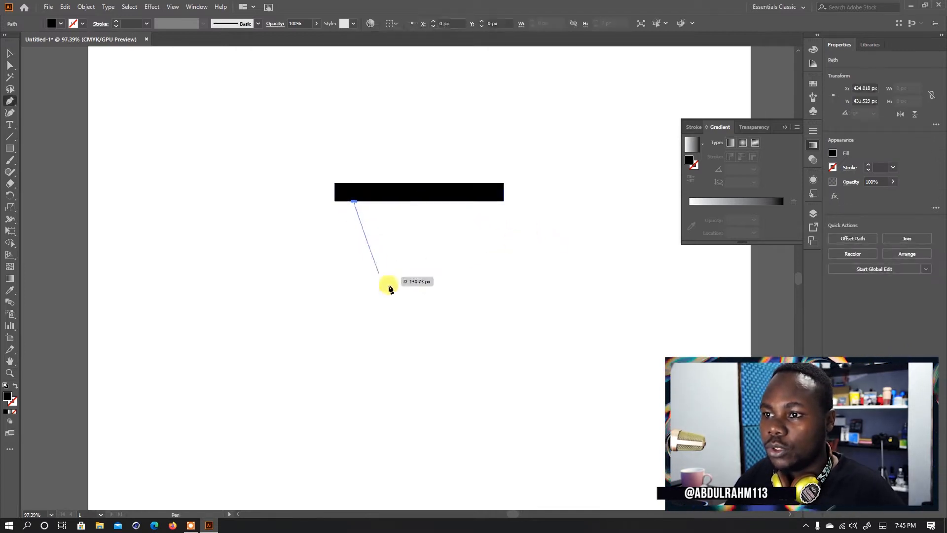
key(ctrl+z)
click(347, 201)
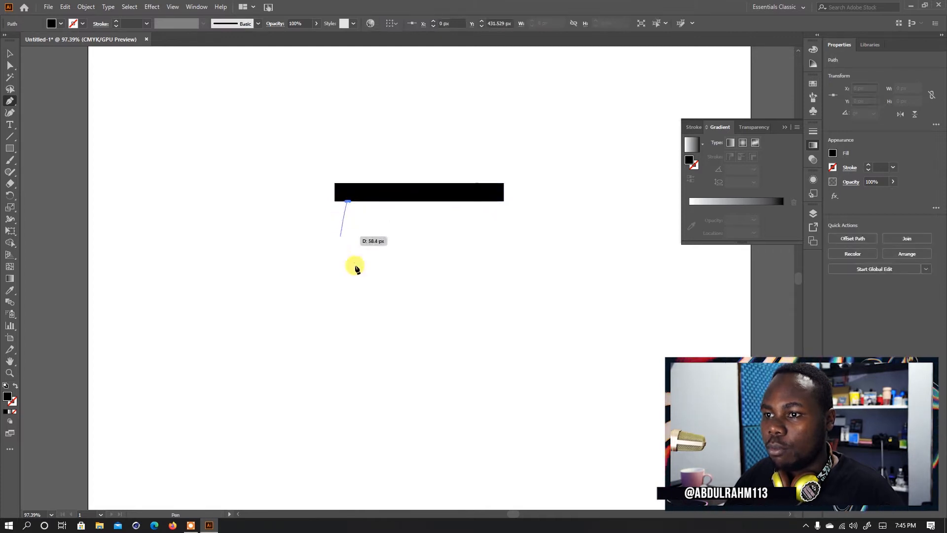
click(370, 322)
click(447, 319)
key(ctrl+z)
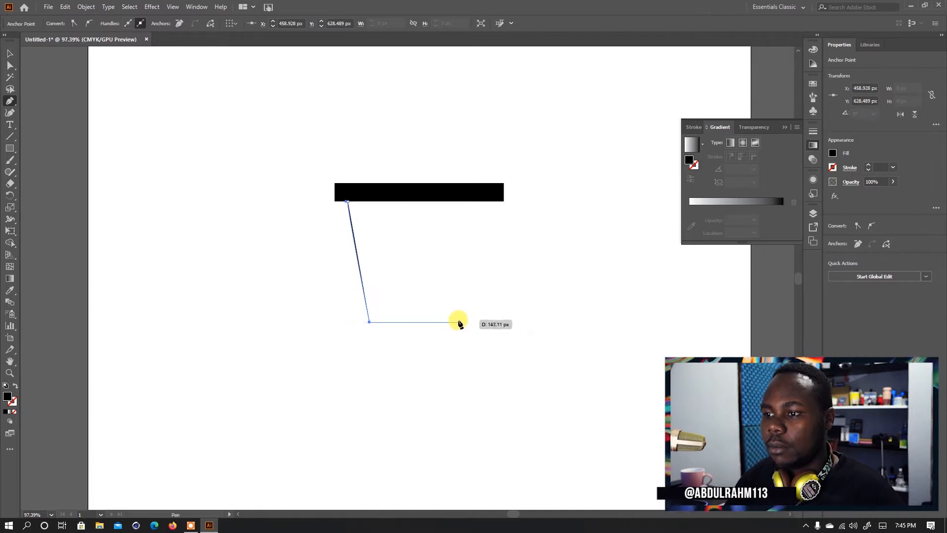
click(457, 322)
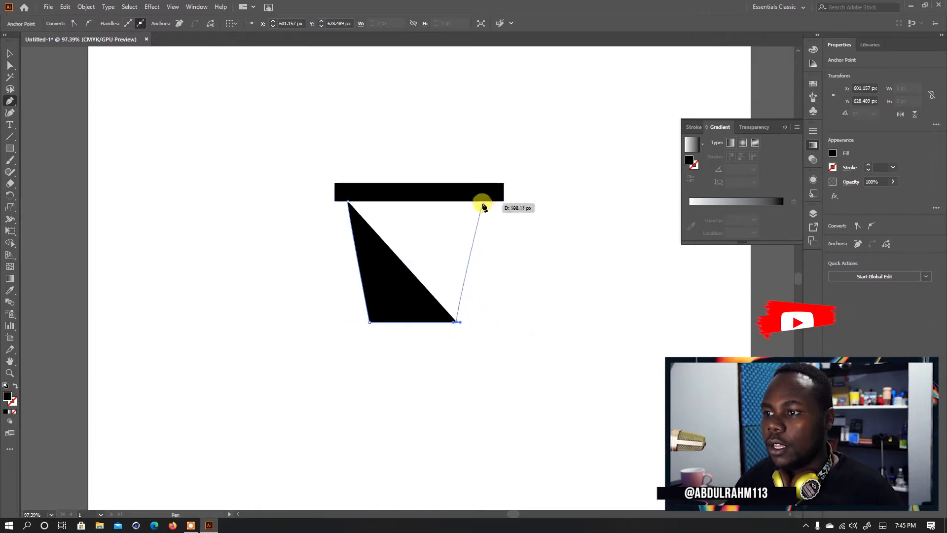
drag(482, 201, 486, 201)
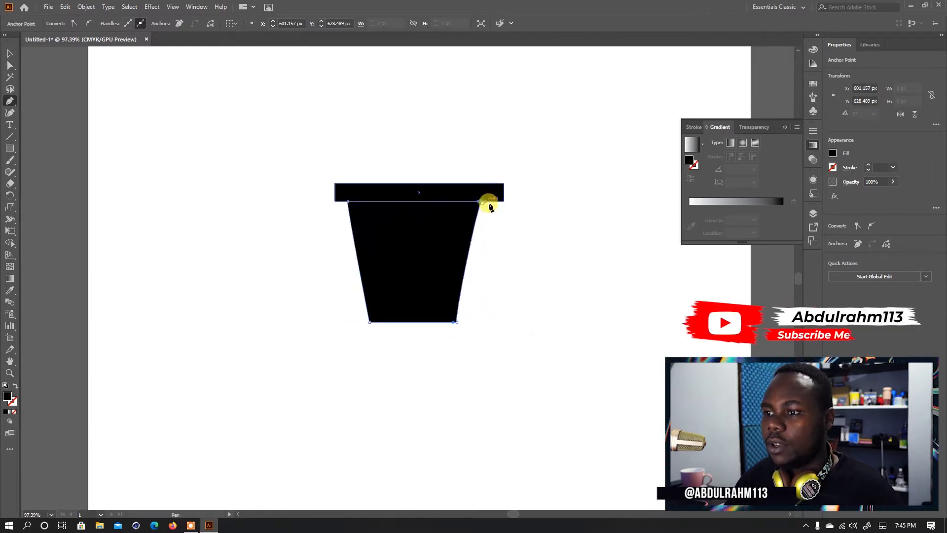
click(348, 204)
key(v)
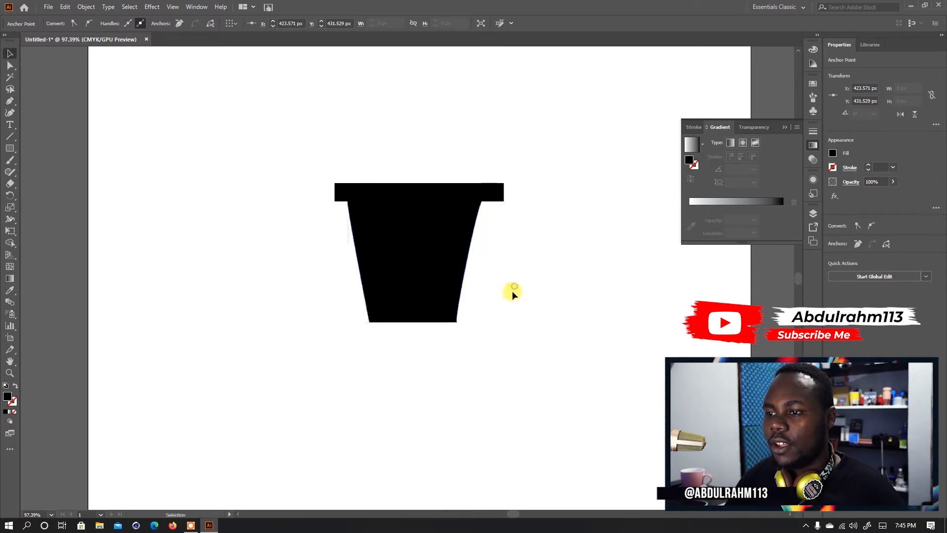
- Delete the pen-drawn pot body beneath the bar
click(508, 286)
click(432, 312)
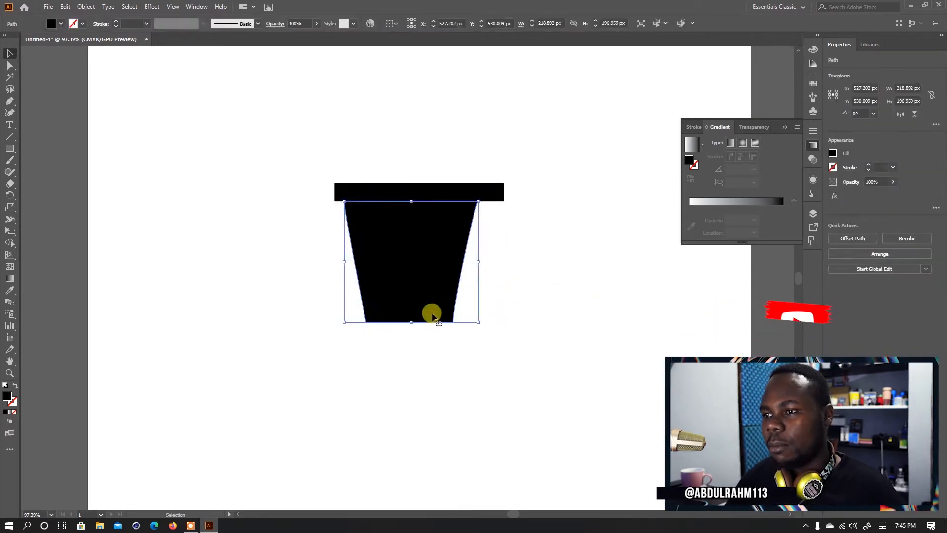
key(Delete)
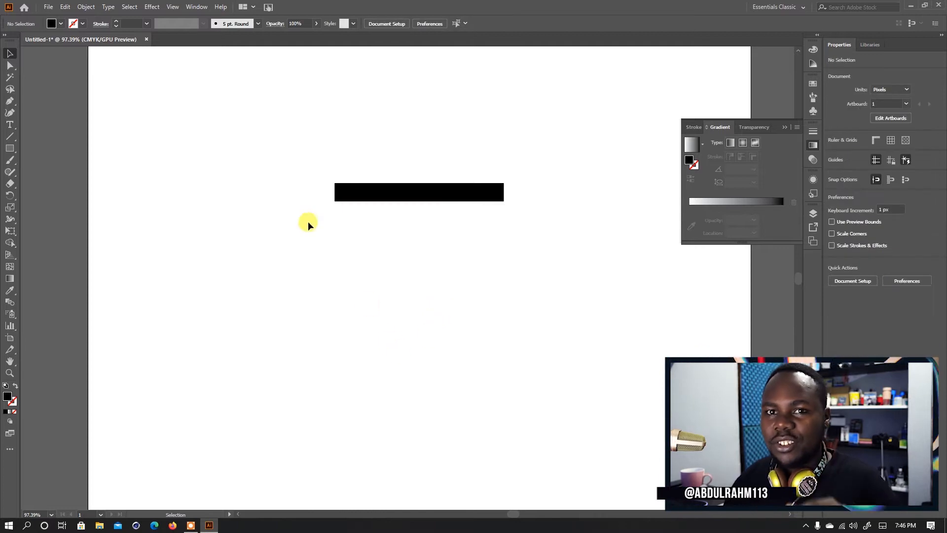
- Duplicate the bar directly beneath itself and resize the copy to about 224 by 166 px, horizontally centred under the bar
mouse_move(398, 196)
mouse_down()
mouse_move(383, 223)
mouse_move(404, 214)
mouse_move(390, 212)
mouse_up()
drag(502, 210, 413, 303)
click(516, 277)
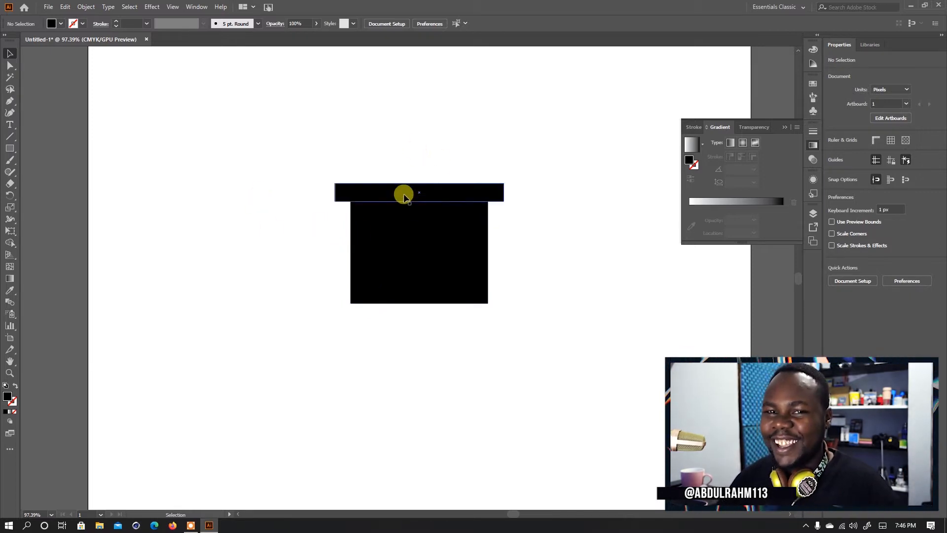
- Move the lower rectangle's two bottom corner points inward by about 37 px each to form a tapered pot body
drag(423, 269, 442, 285)
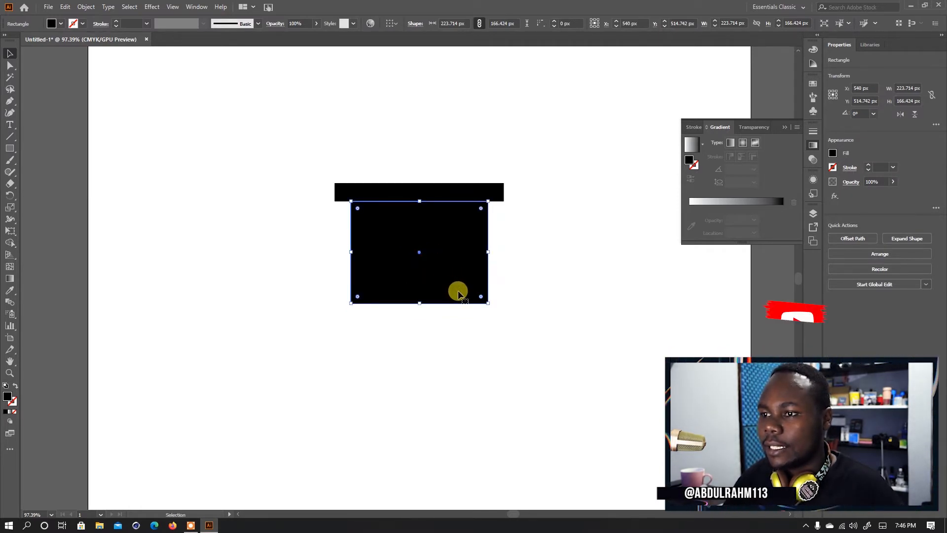
key(a)
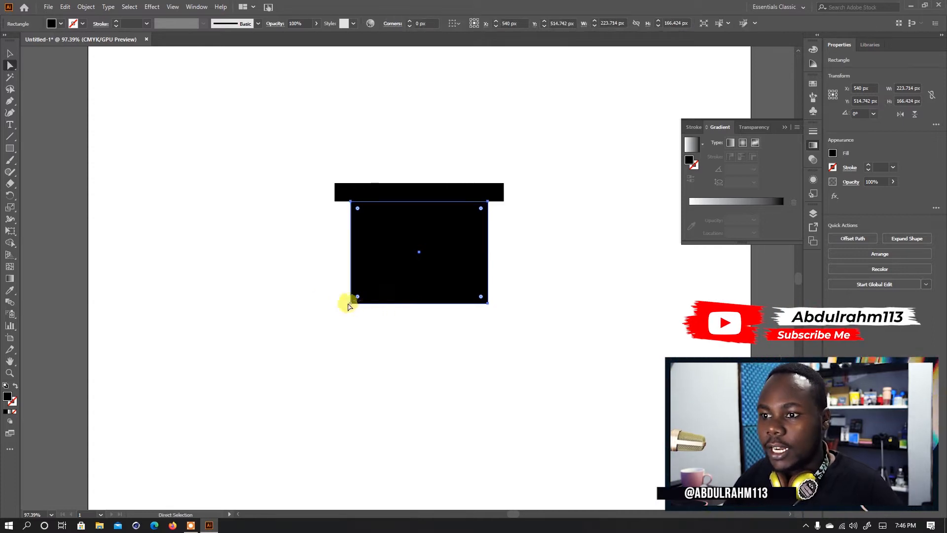
drag(351, 305, 376, 304)
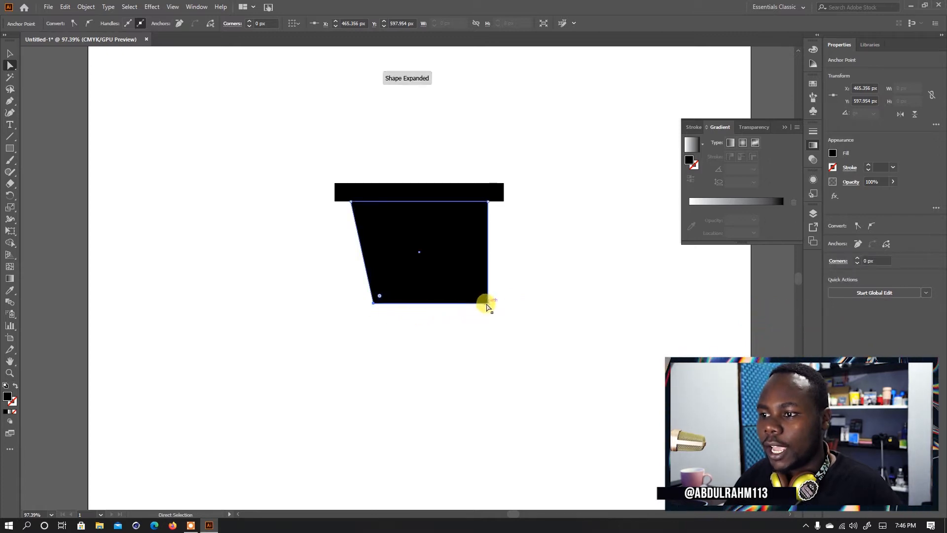
drag(487, 308, 465, 300)
click(476, 326)
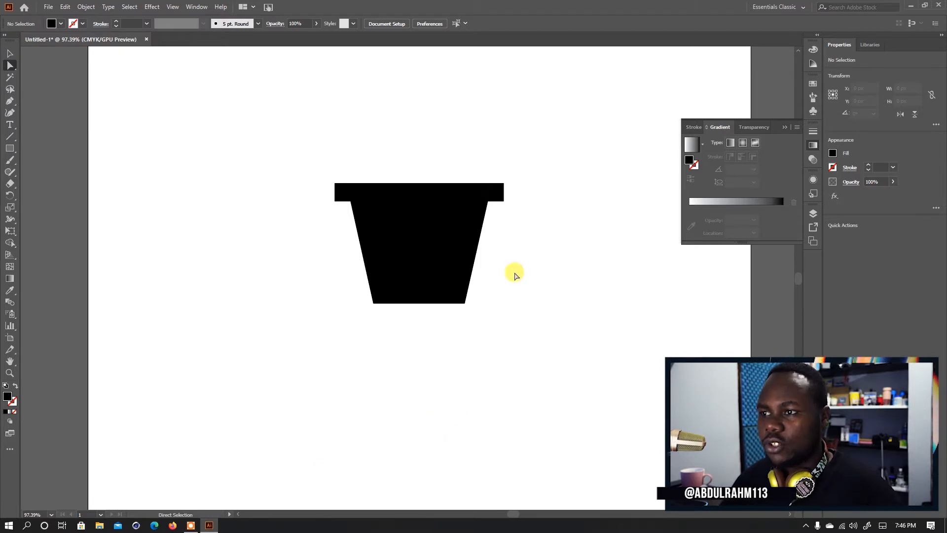
- Pull the tapered body down away from the rim and snap it back directly beneath the rim's centre
drag(319, 152, 513, 298)
drag(440, 275, 424, 329)
click(534, 360)
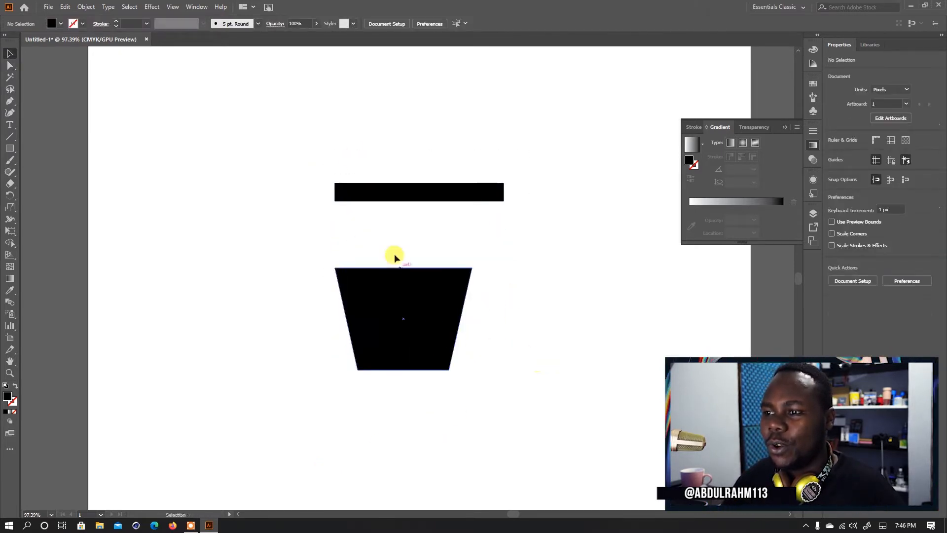
drag(336, 268, 352, 202)
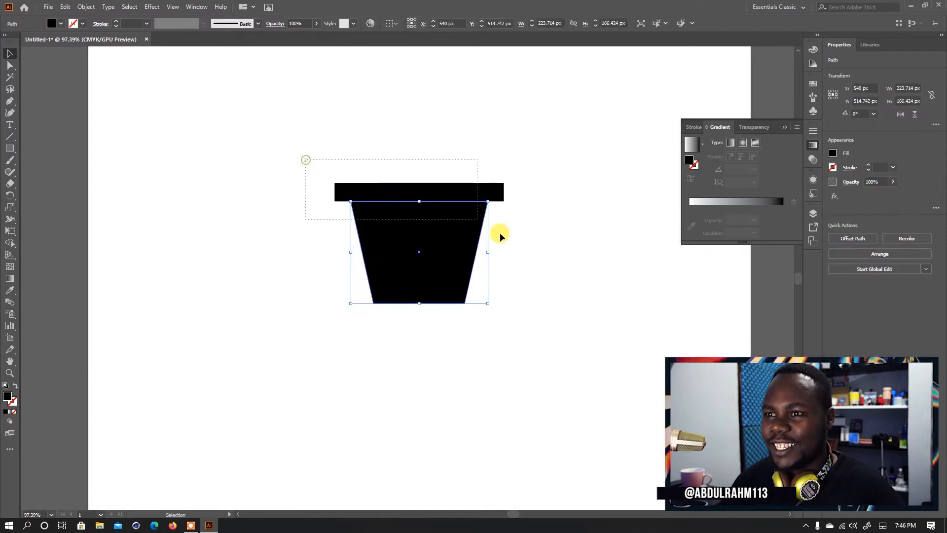
- Move the rim and body together down the artboard, enlarge the whole pot proportionally and centre it horizontally
key(ctrl+a)
drag(395, 275, 377, 368)
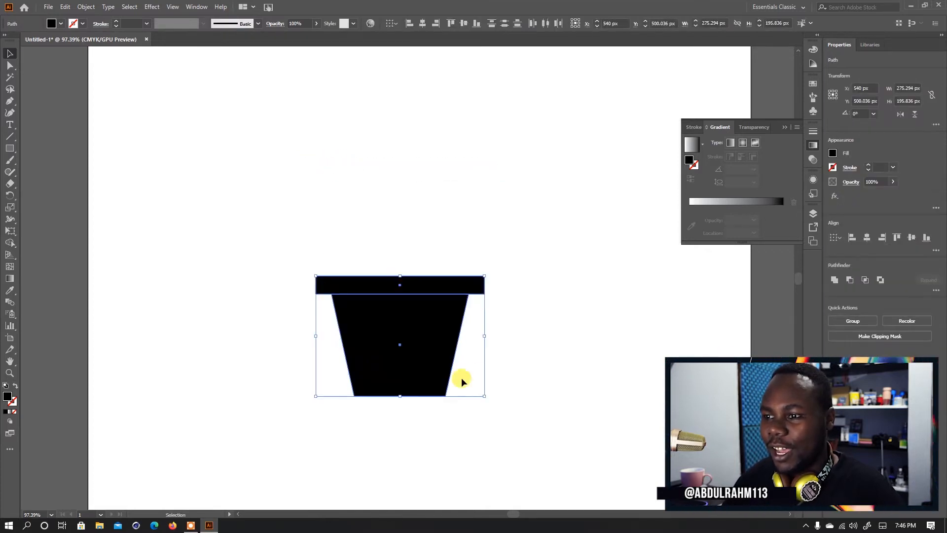
click(510, 366)
drag(486, 366, 462, 297)
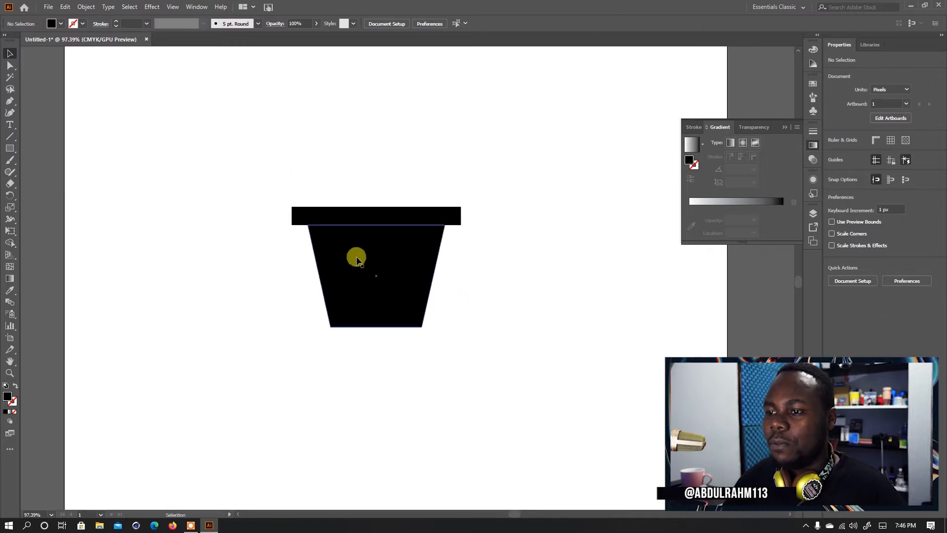
drag(322, 192, 533, 378)
click(610, 351)
drag(475, 289, 449, 310)
drag(324, 194, 416, 310)
click(563, 339)
- Draw a black circle about 302 px in diameter and place it above the pot
key(z)
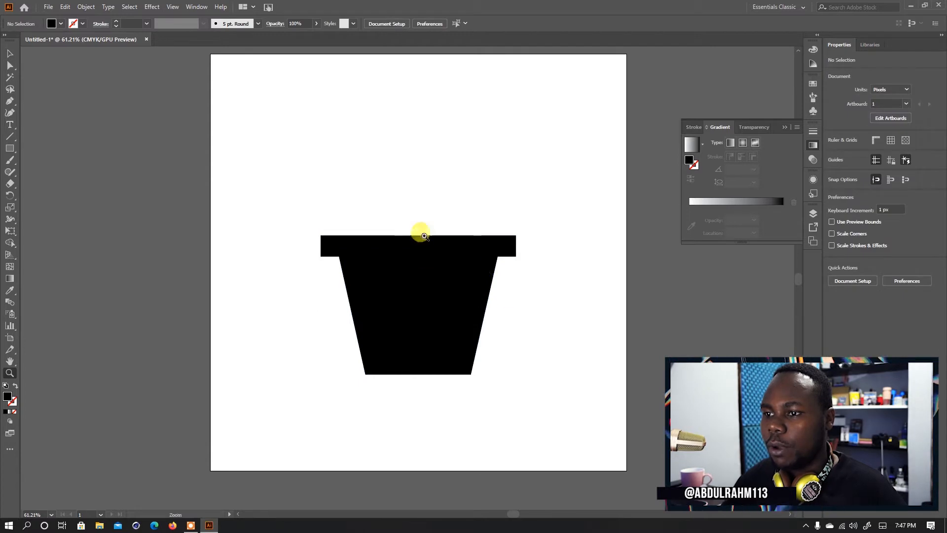
click(419, 234)
drag(468, 243, 457, 275)
key(v)
drag(504, 222, 504, 252)
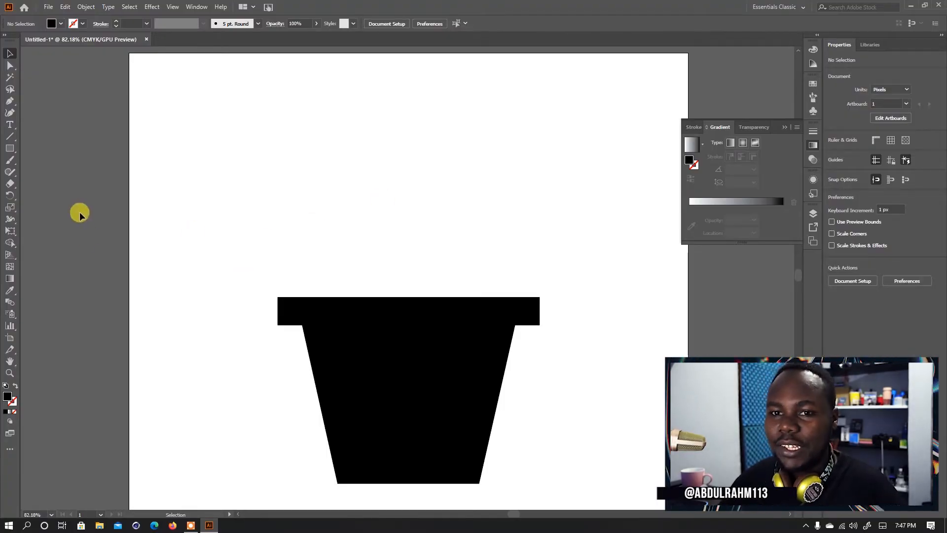
drag(10, 150, 50, 174)
drag(371, 116, 527, 272)
key(v)
drag(464, 240, 435, 227)
click(551, 209)
- Draw a rectangle about 346 px tall from the circle's vertical centreline and widen it to cover the whole right half
drag(10, 148, 42, 153)
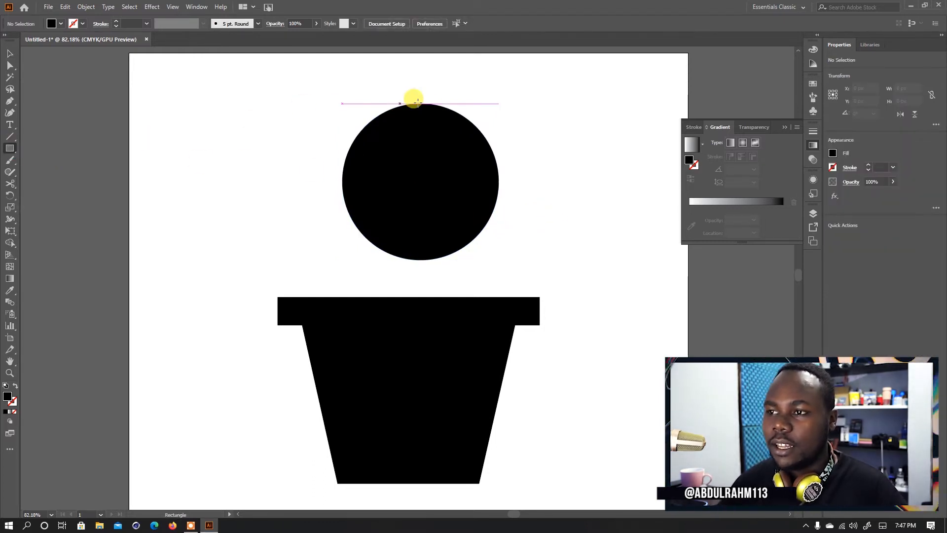
mouse_move(421, 98)
mouse_down()
mouse_move(494, 224)
mouse_move(497, 275)
mouse_up()
key(v)
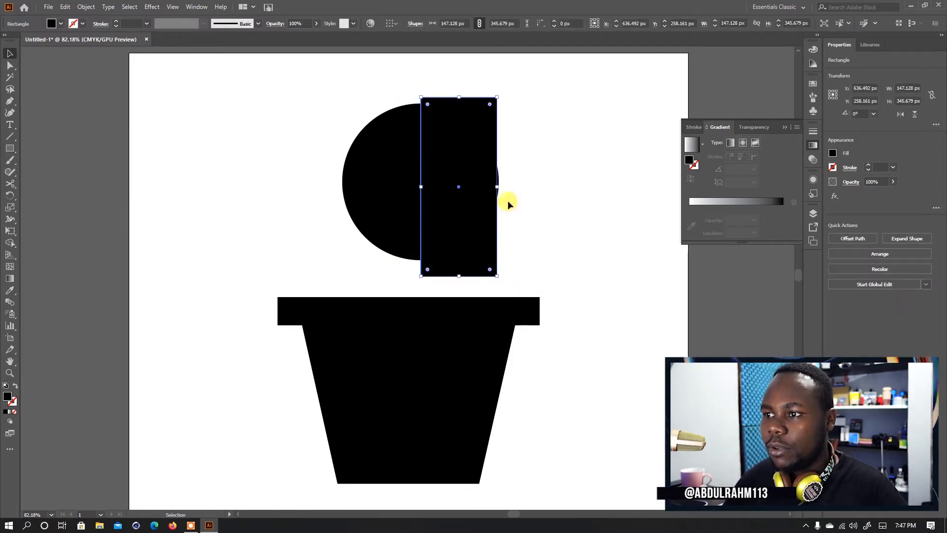
drag(497, 188, 528, 190)
click(558, 201)
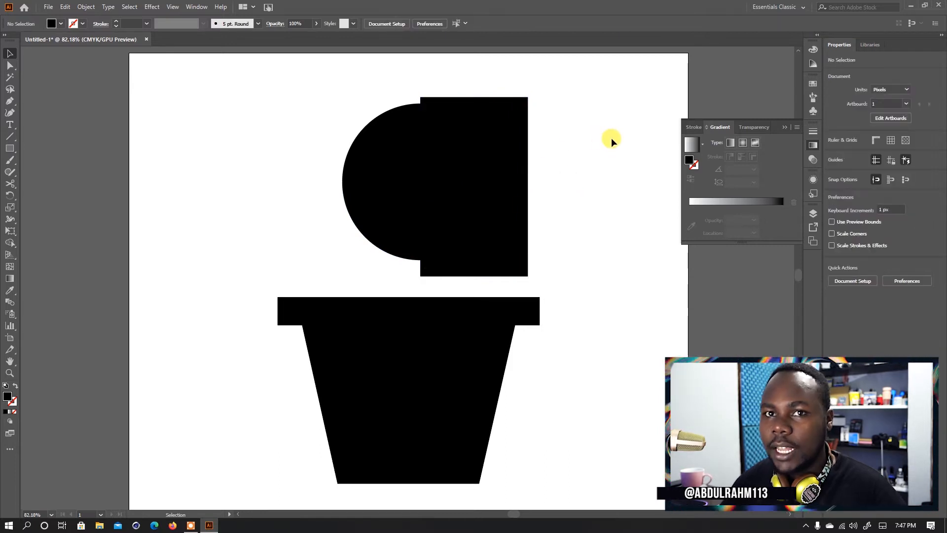
- Remove the rectangle and the circle's right half with the Shape Builder, keeping only the left half circle
drag(612, 141, 349, 207)
key(shift+m)
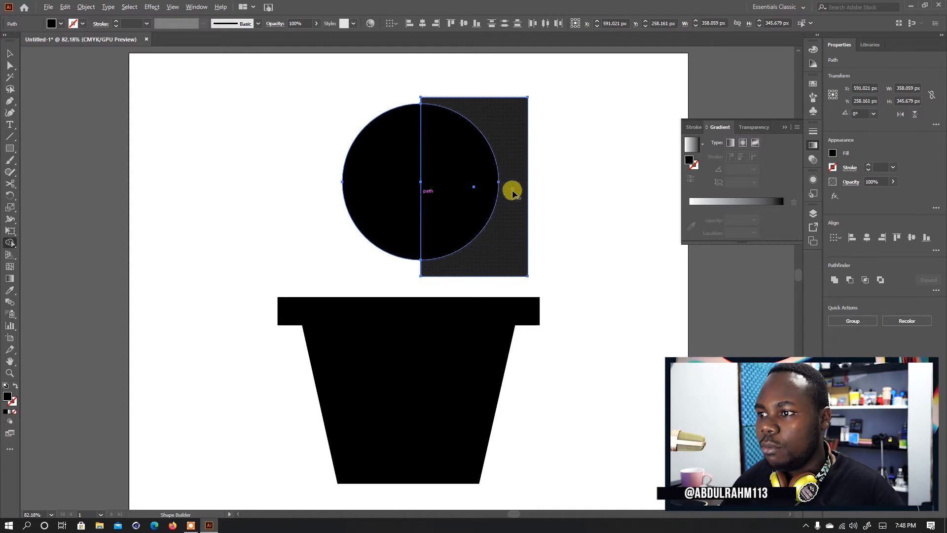
alt+click(513, 192)
alt+click(472, 190)
key(v)
click(465, 176)
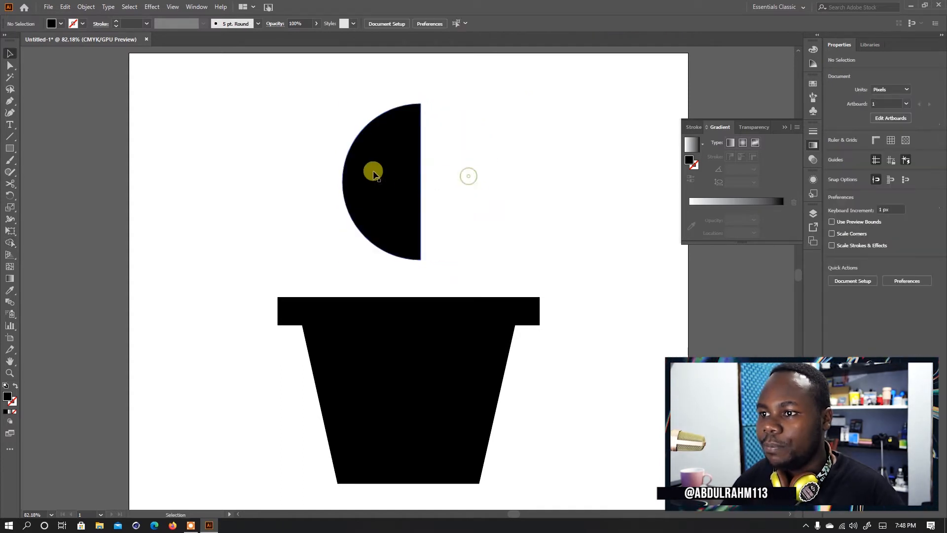
- Narrow the half circle to a width of about 107 px while keeping its height
click(374, 174)
mouse_move(420, 179)
mouse_down()
mouse_move(379, 187)
mouse_move(410, 184)
mouse_up()
click(440, 182)
click(427, 186)
- Reflect a copy of the half oval across the vertical axis and place it against the straight edge to complete the oval
click(390, 193)
right_click(399, 200)
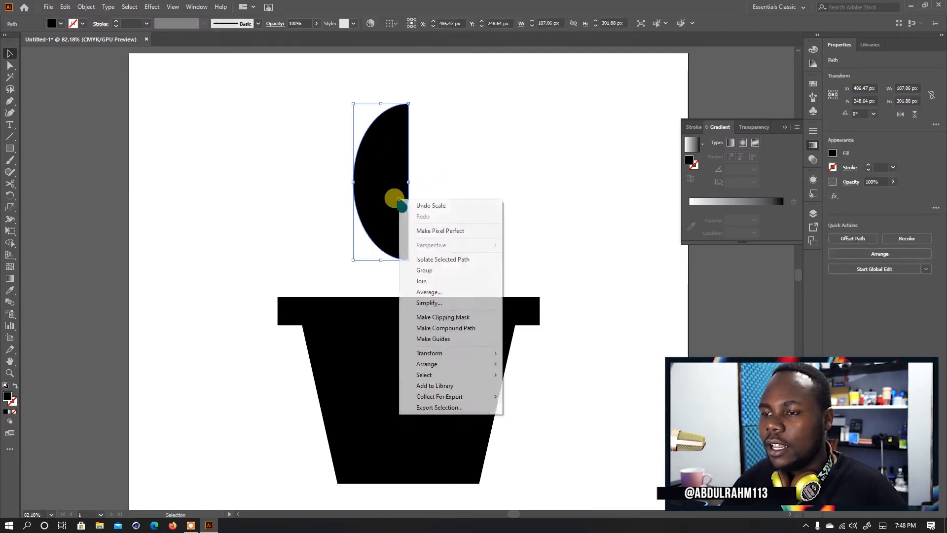
mouse_move(482, 359)
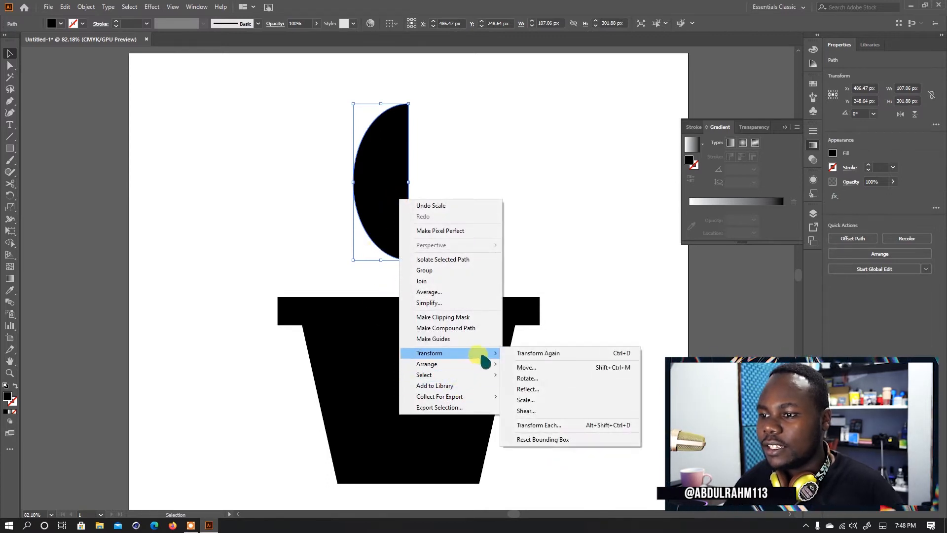
click(540, 389)
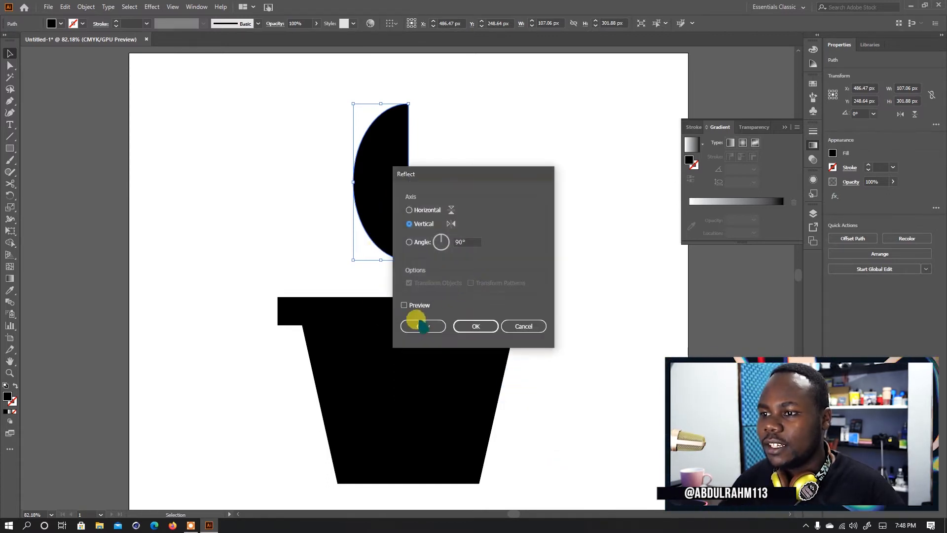
click(423, 304)
click(423, 327)
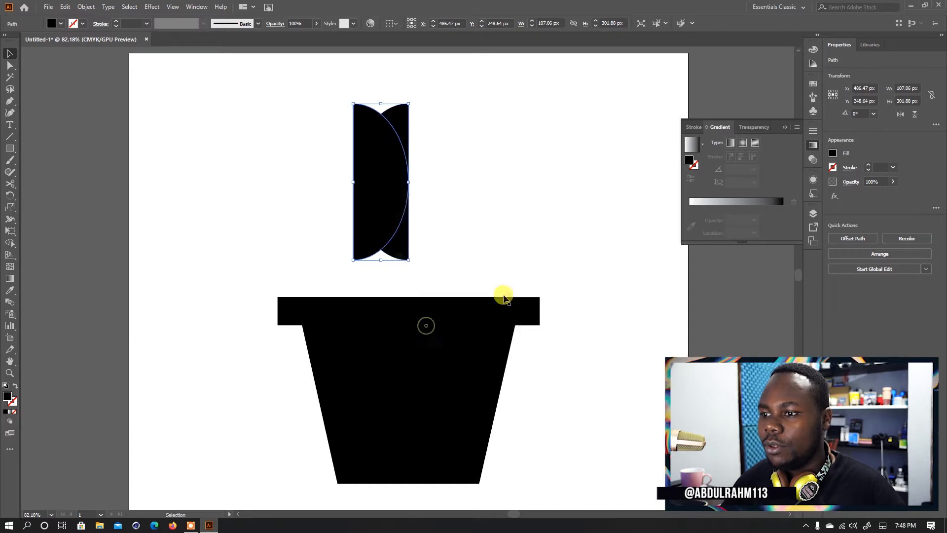
drag(376, 207, 433, 216)
click(507, 245)
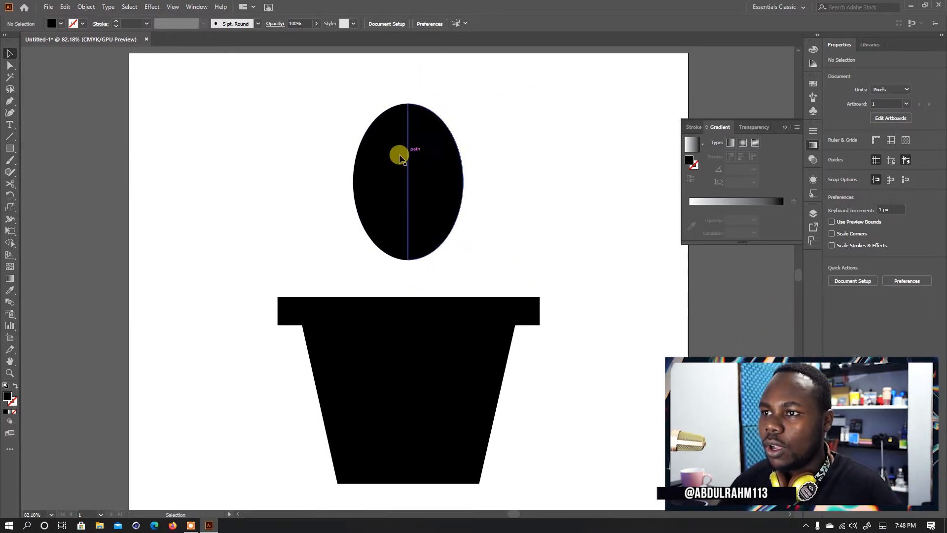
- Pull the top anchor point of the oval's right half straight up into a pointed tip, making it about 349 px tall
click(406, 102)
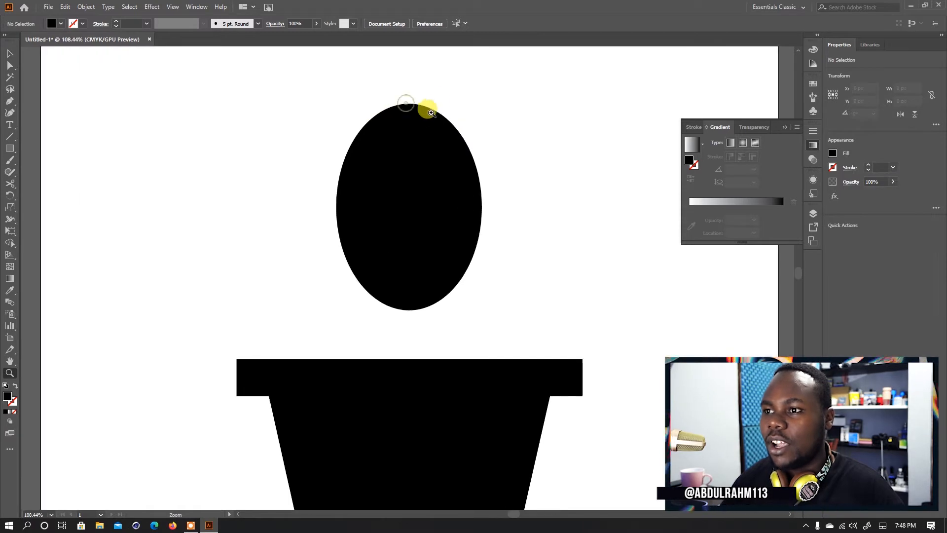
click(397, 115)
key(a)
drag(409, 106, 465, 118)
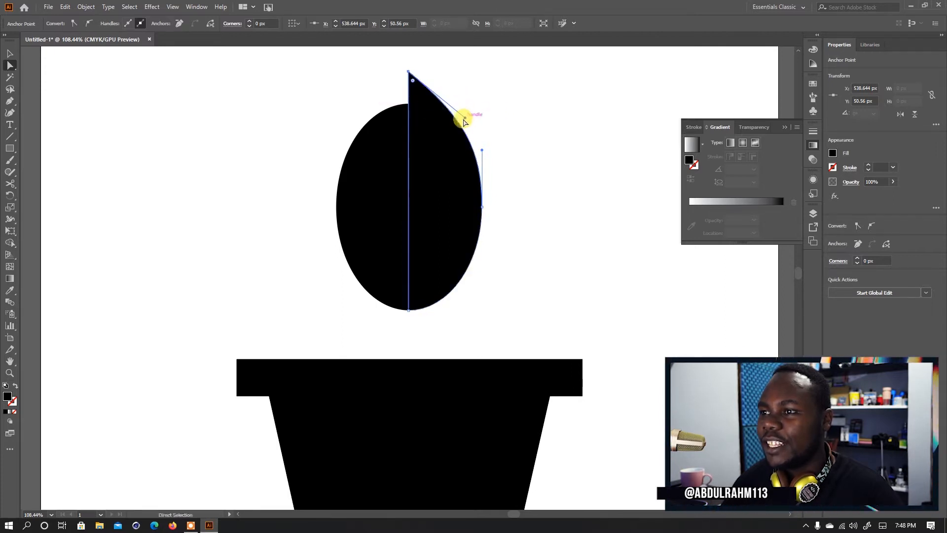
click(485, 152)
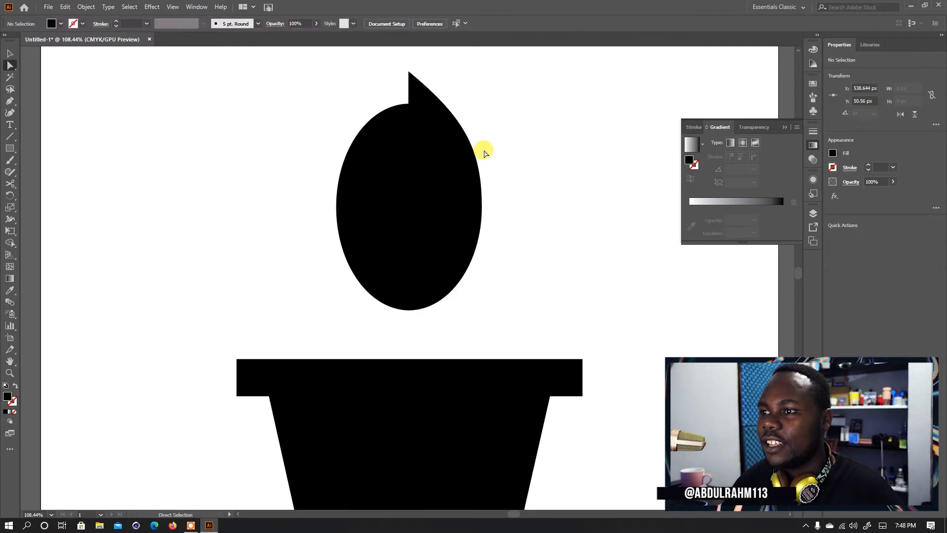
- Delete the oval's unedited left half, keeping the pointed right half
click(454, 152)
key(v)
click(379, 196)
key(Delete)
- Reflect a copy of the pointed half across the vertical axis and join it along the straight edge to form a symmetrical leaf
click(442, 220)
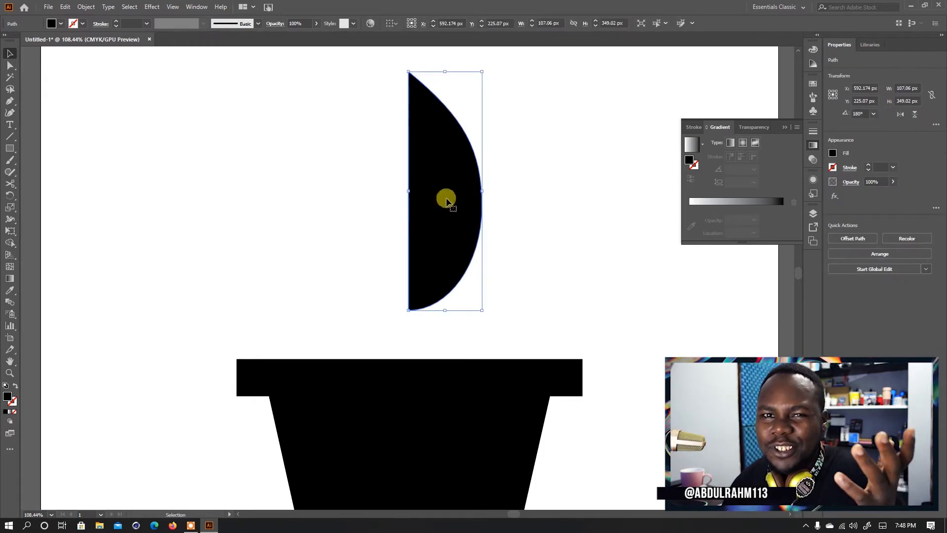
right_click(426, 216)
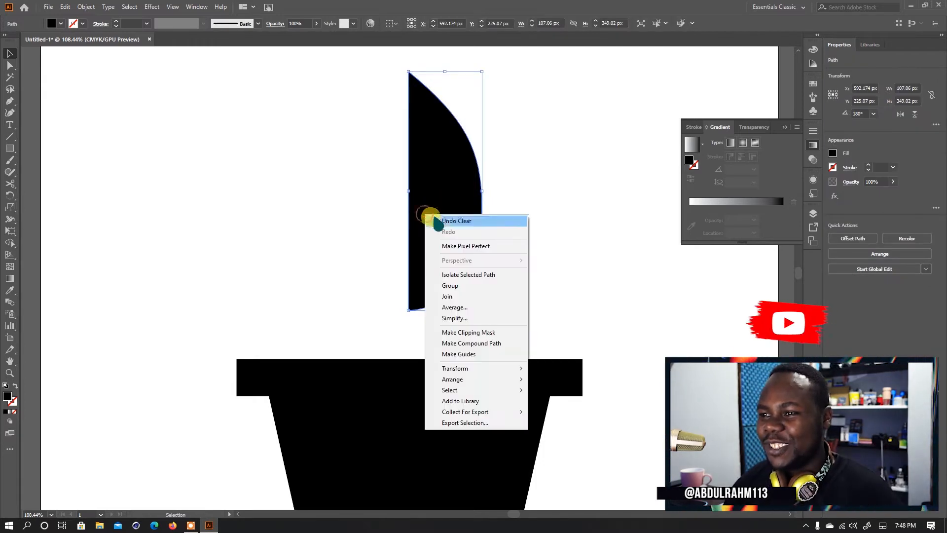
mouse_move(507, 369)
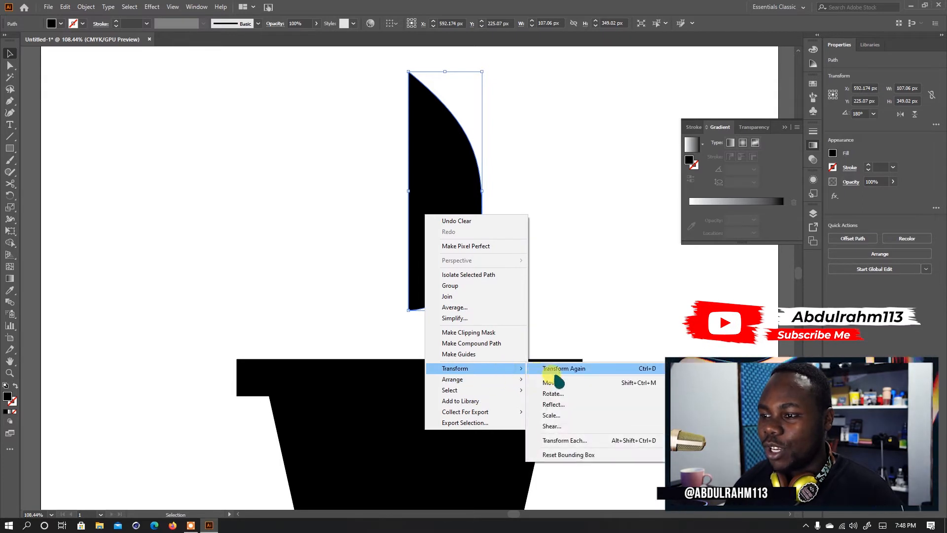
click(548, 406)
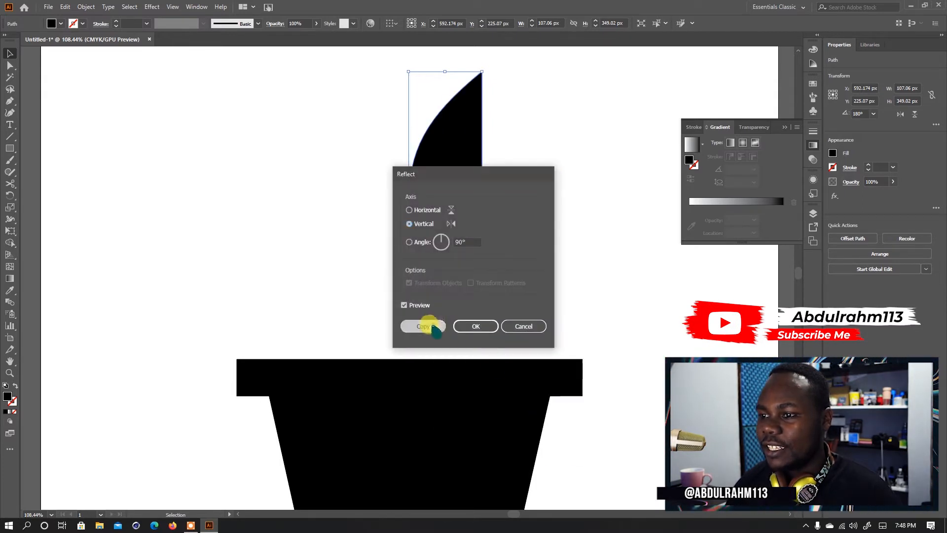
click(421, 324)
drag(482, 191, 380, 191)
key(ctrl+z)
click(526, 252)
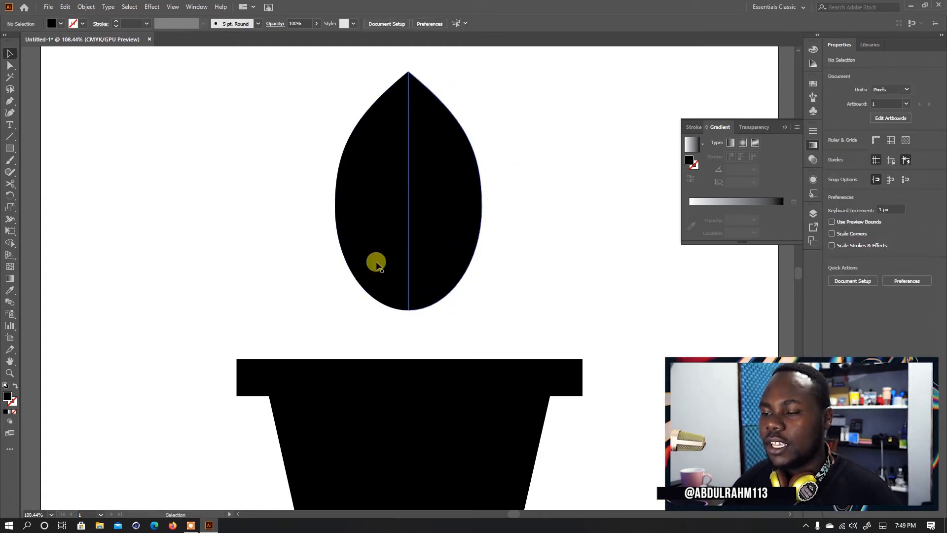
- Rotate both leaf halves 180° so the tip points down, and move them closer to the pot
drag(300, 121, 469, 283)
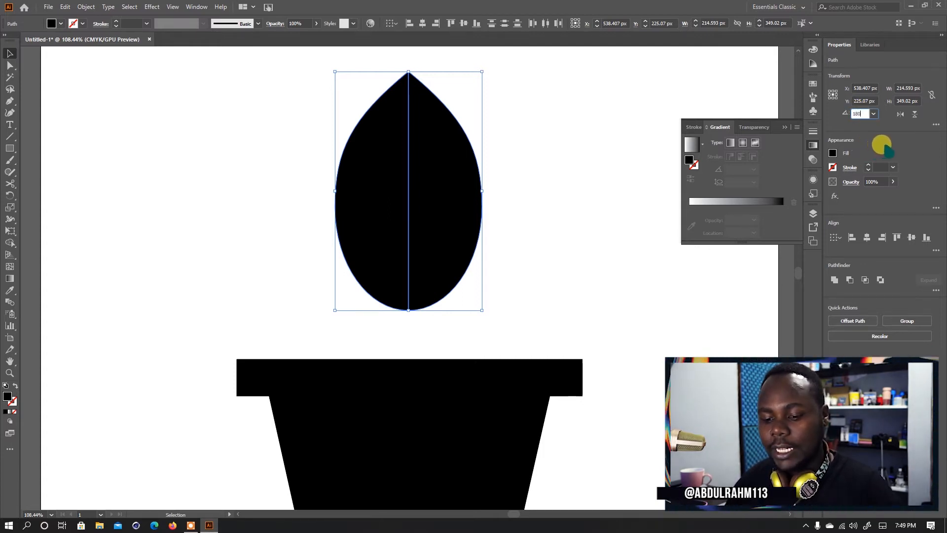
key(Return)
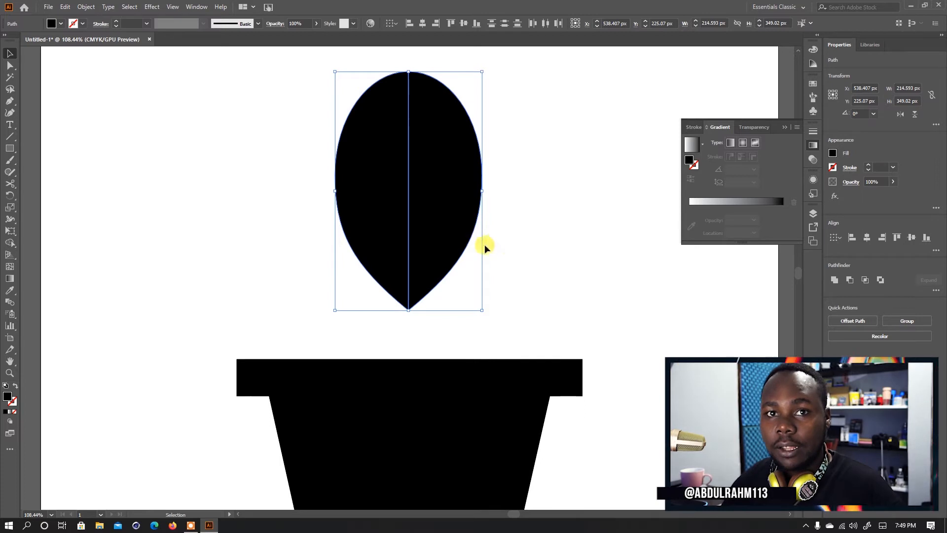
click(562, 225)
drag(292, 185, 477, 237)
drag(441, 210, 436, 240)
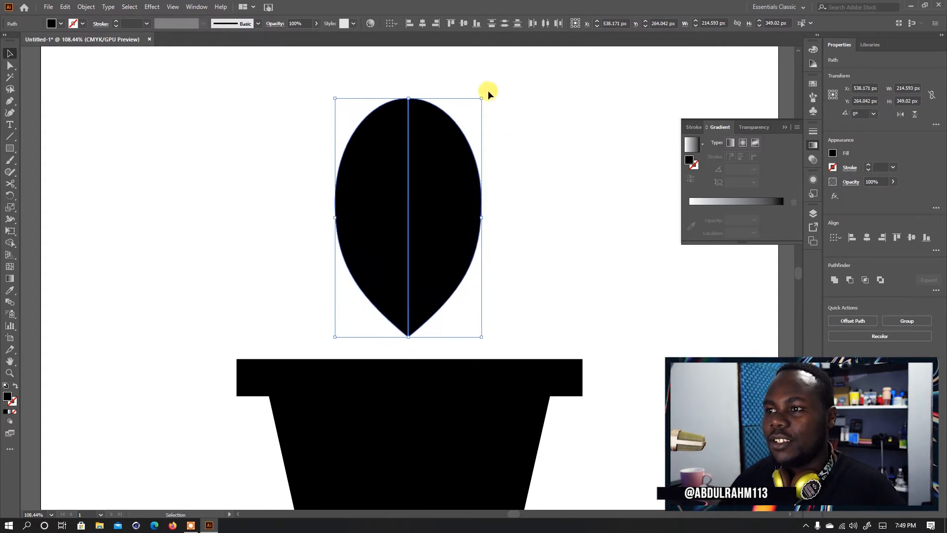
- Group the two leaf halves and tilt the leaf to the right above the pot
key(a)
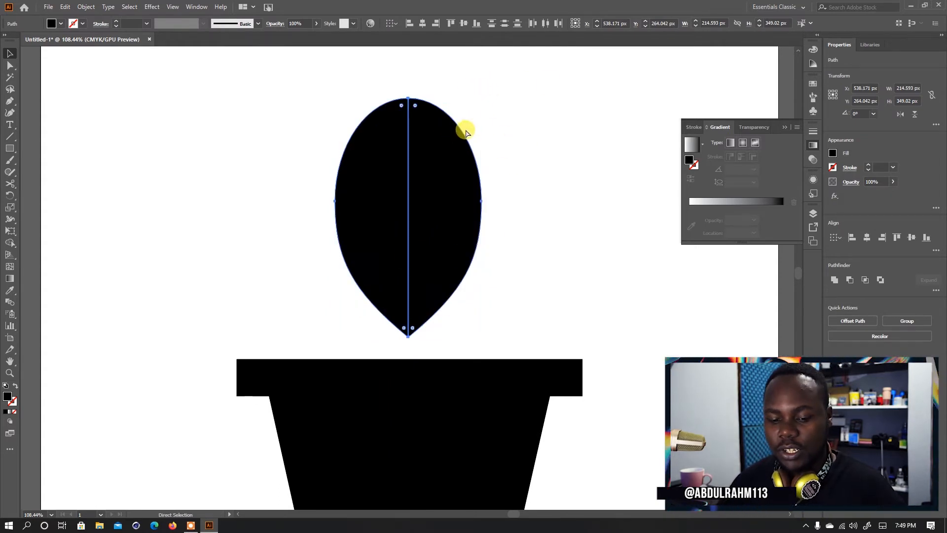
key(v)
key(ctrl+g)
drag(421, 193, 495, 198)
drag(547, 101, 599, 141)
drag(472, 206, 472, 185)
click(647, 240)
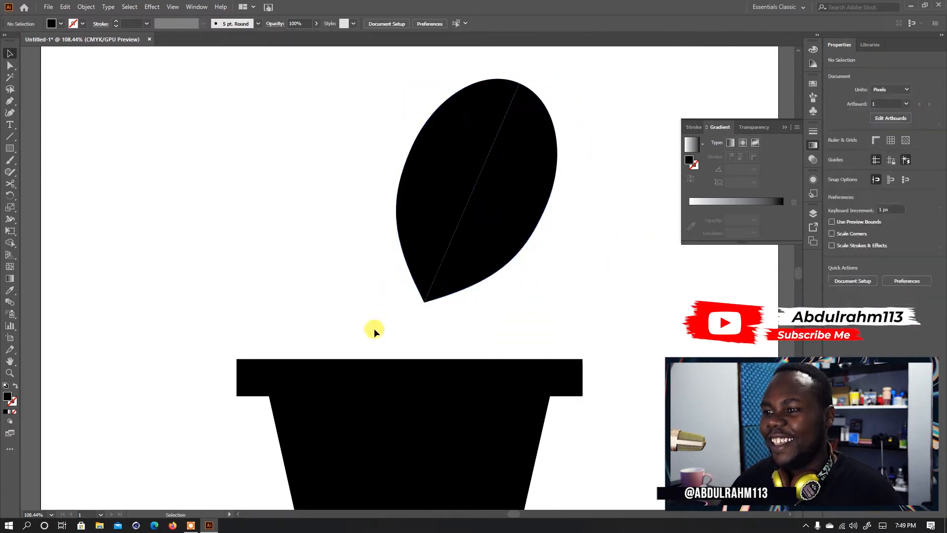
- Draw a curved stem about 328 by 308 px from inside the pot with the Pencil and give it a black stroke without fill
key(n)
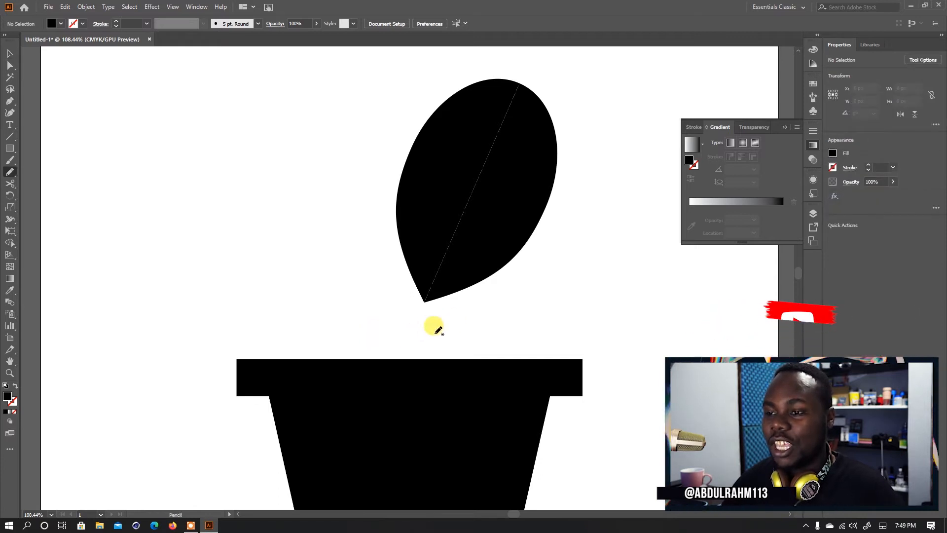
mouse_move(415, 424)
mouse_down()
mouse_move(396, 346)
mouse_move(432, 272)
mouse_move(581, 218)
mouse_move(632, 222)
mouse_up()
key(v)
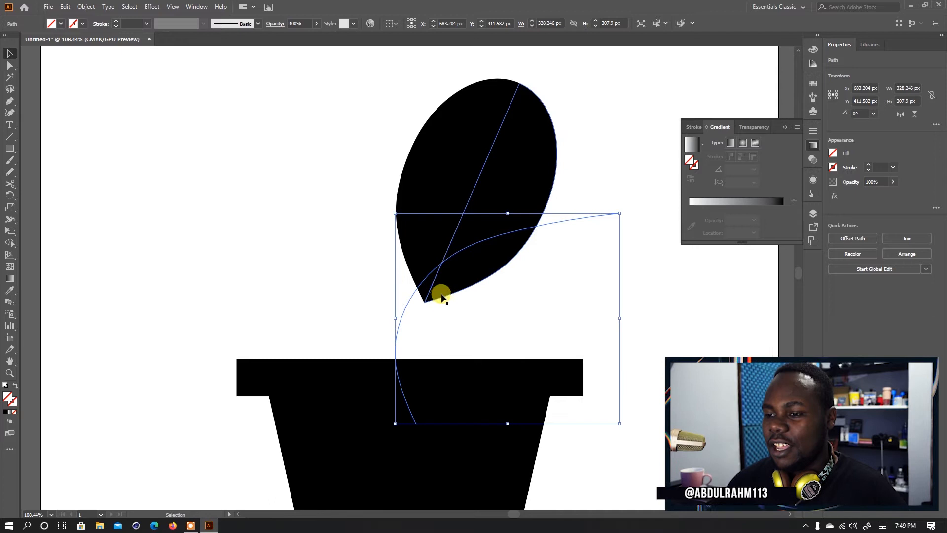
key(i)
click(495, 179)
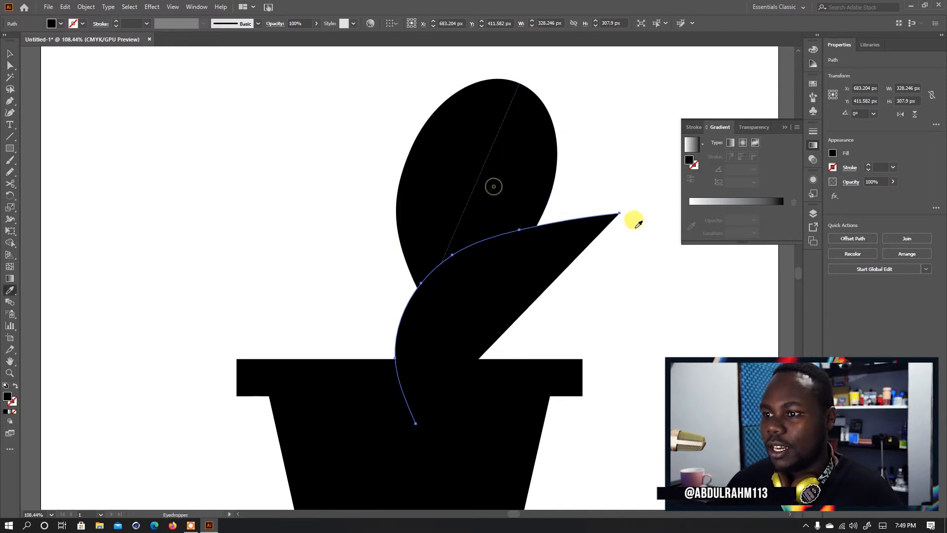
key(shift+x)
key(v)
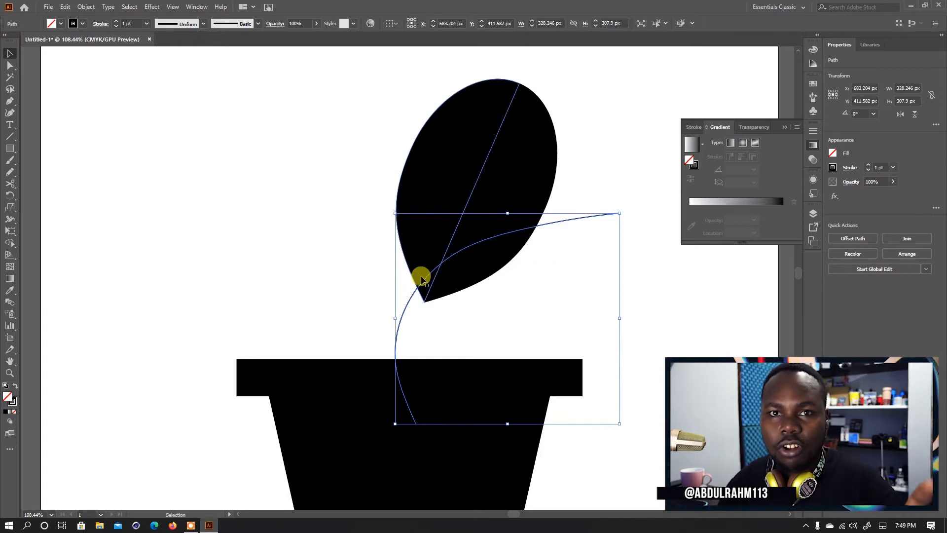
- Set the curved stem's stroke weight to 10 pt
click(127, 110)
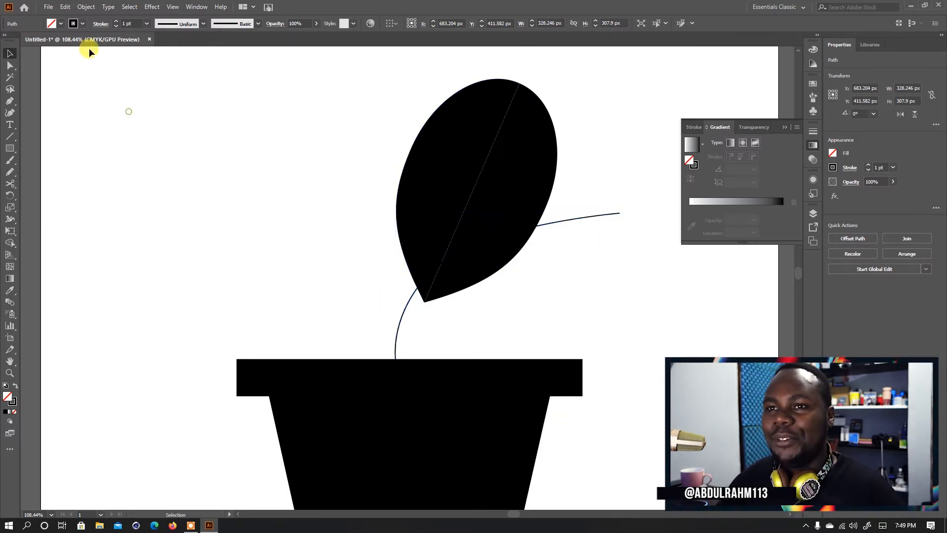
click(386, 309)
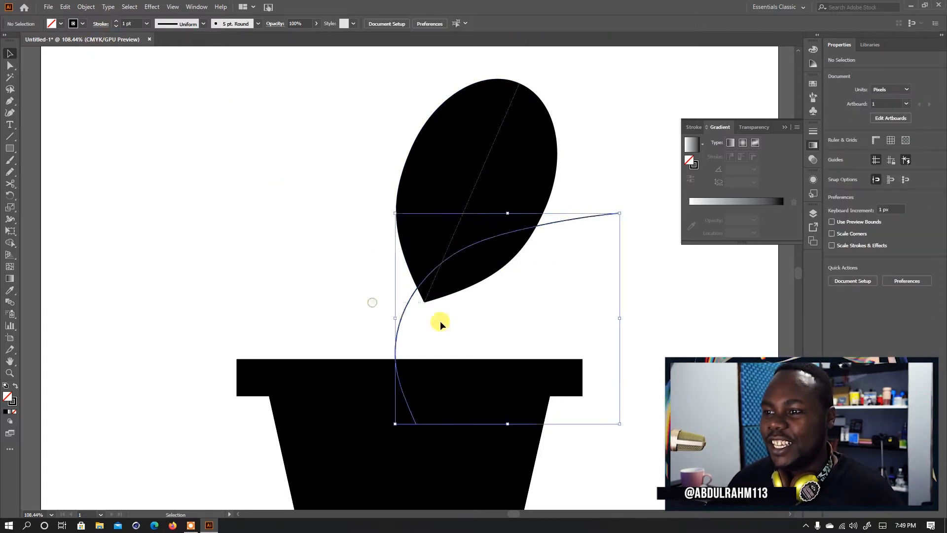
click(117, 21)
click(116, 21)
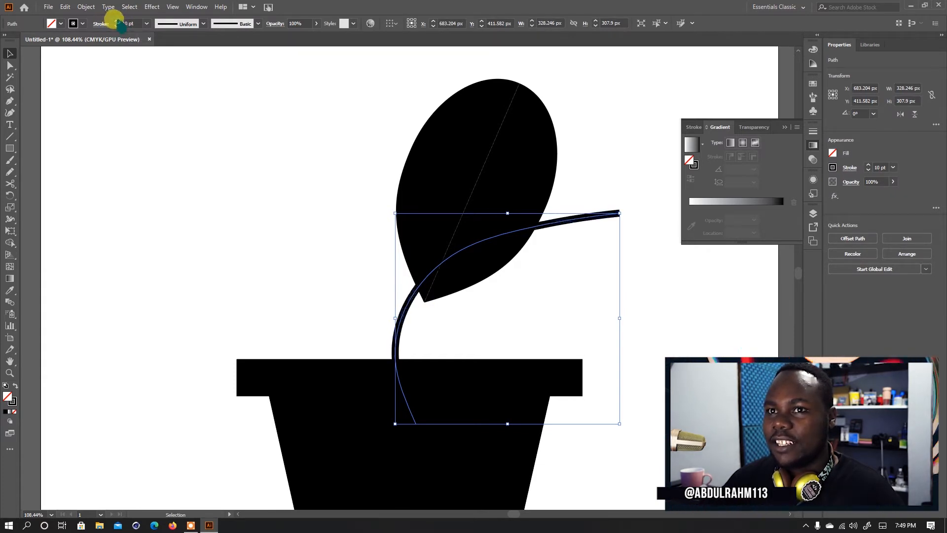
click(549, 325)
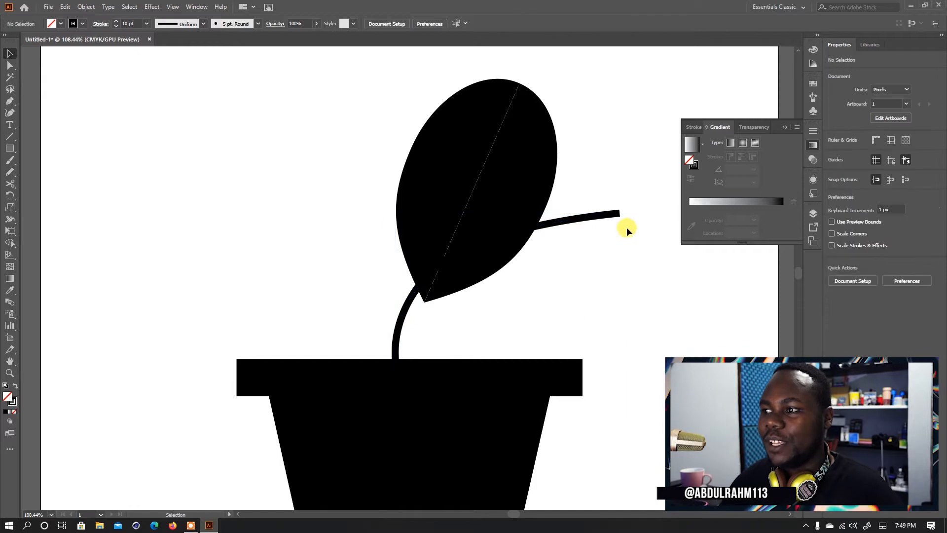
- Apply the triangular width profile to the stem so that it tapers from the pot to its far end
click(596, 220)
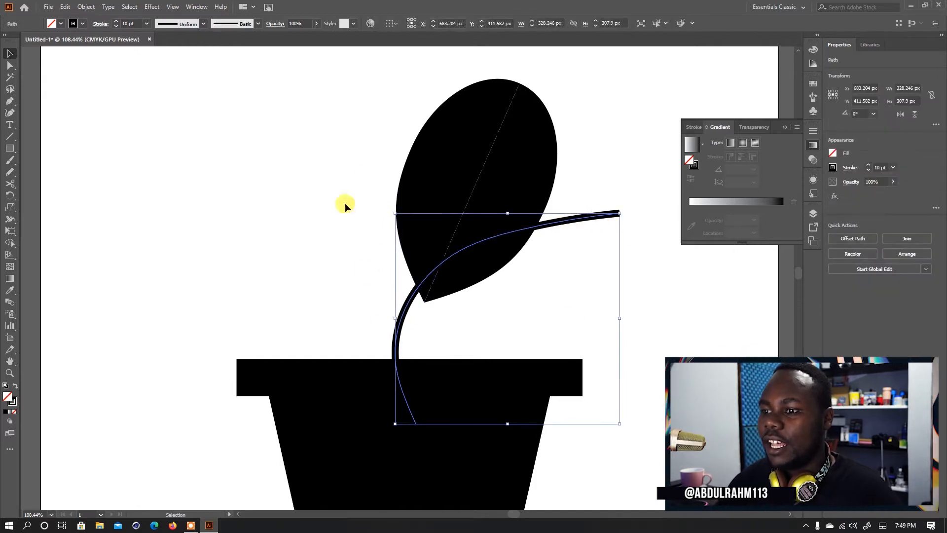
click(196, 23)
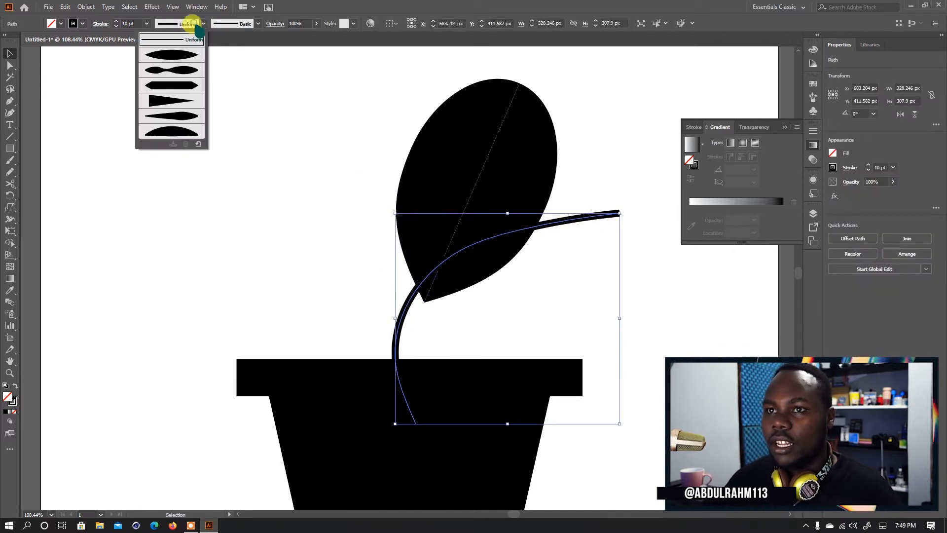
click(171, 101)
click(513, 299)
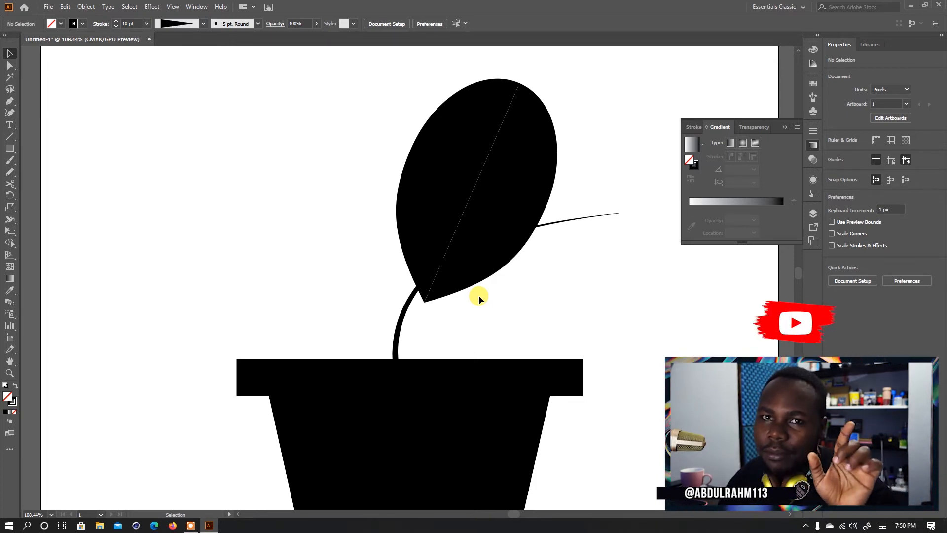
- Rotate the leaf further to the right and move it so its pointed tip sits on the upper part of the stem
drag(482, 268, 597, 193)
click(497, 275)
drag(546, 224, 529, 229)
key(v)
drag(586, 201, 543, 200)
drag(583, 81, 605, 143)
drag(496, 154, 546, 203)
drag(630, 149, 634, 149)
drag(538, 194, 554, 196)
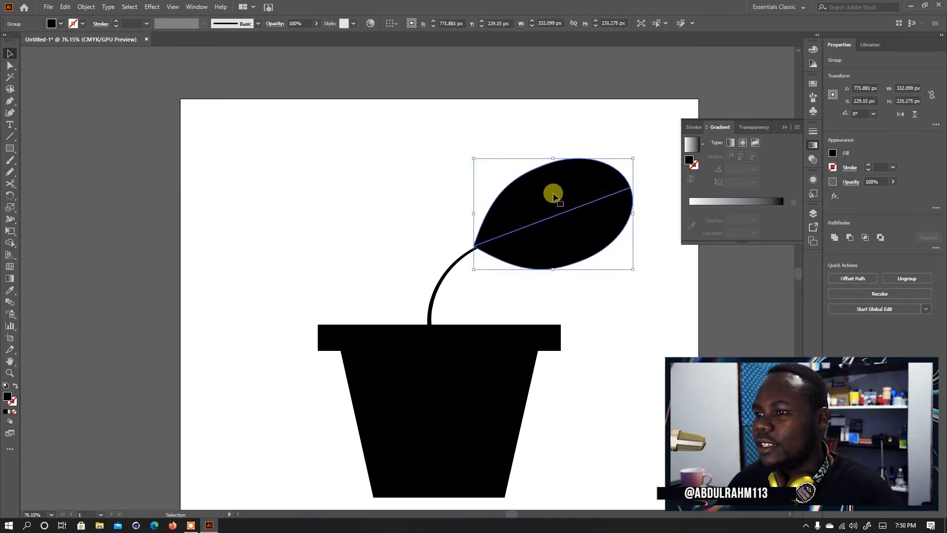
- Shrink the leaf slightly and add a much smaller copy, tilted to the left, where it meets the stem
drag(634, 215, 397, 142)
click(562, 283)
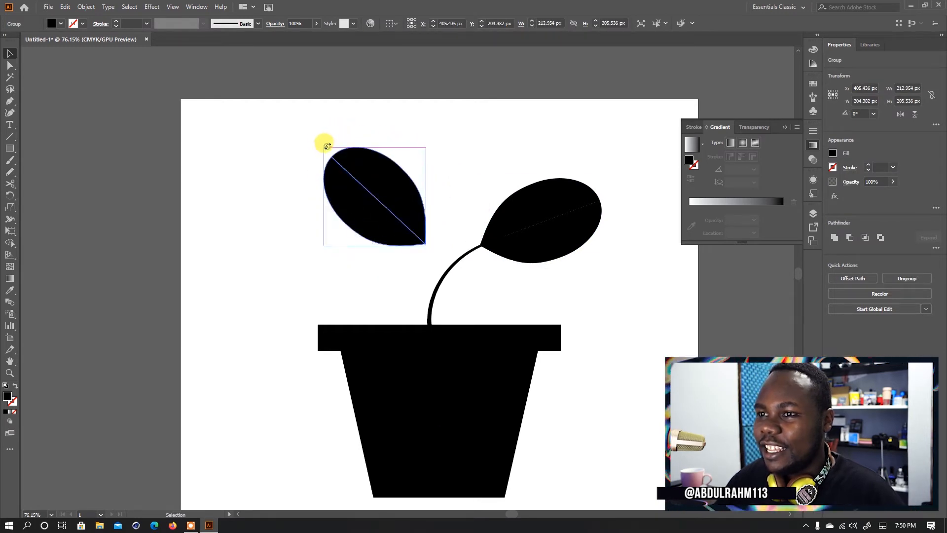
drag(326, 148, 469, 236)
click(505, 297)
drag(596, 306, 581, 253)
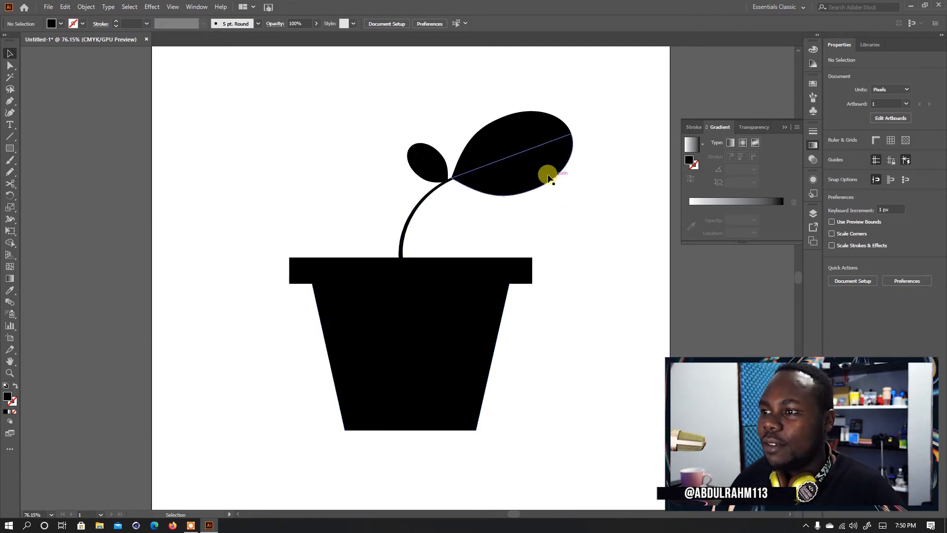
- Fill the pot's tapered body with the light warm grey A0989A
click(406, 332)
key(a)
key(v)
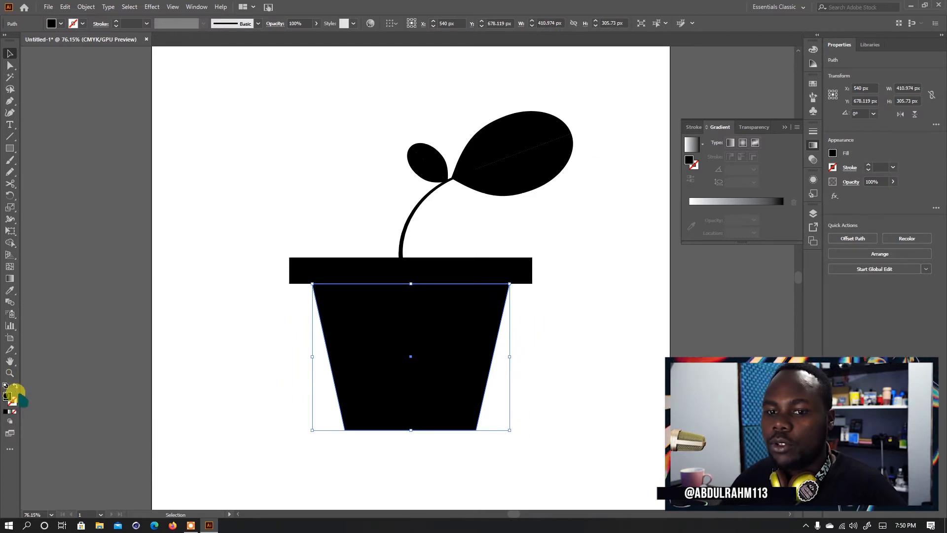
double_click(8, 397)
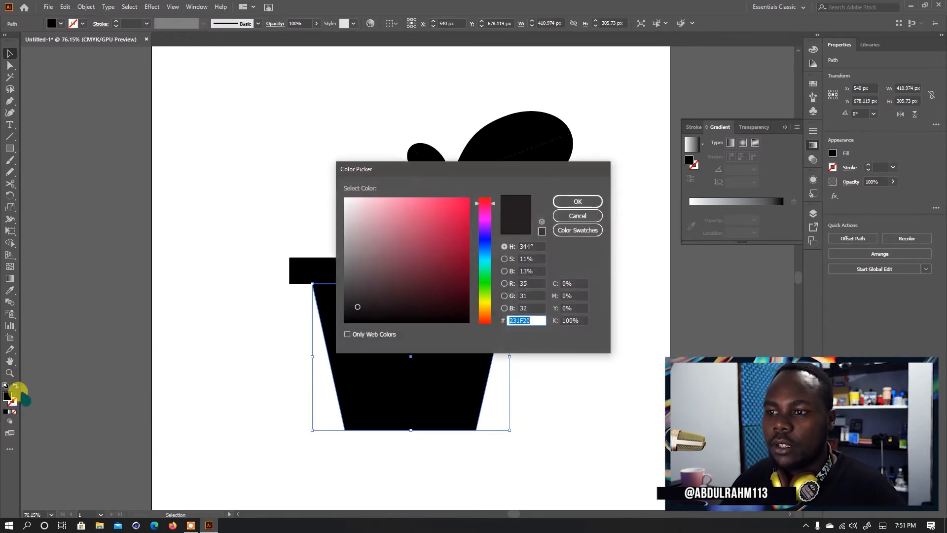
drag(346, 308, 344, 251)
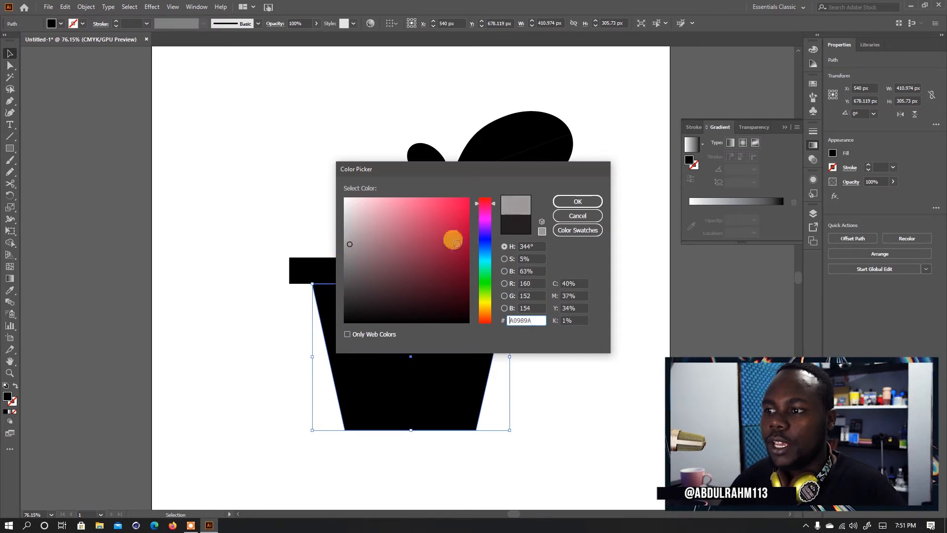
click(578, 201)
click(577, 275)
click(454, 351)
- Sample the pot body's grey onto the rim rectangle and darken the rim's fill to grey 777777
click(525, 281)
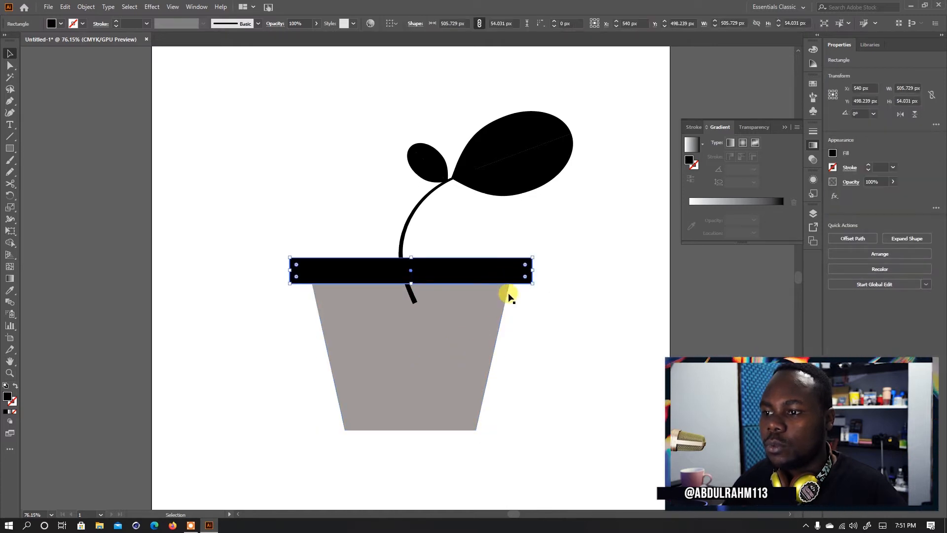
key(i)
click(488, 315)
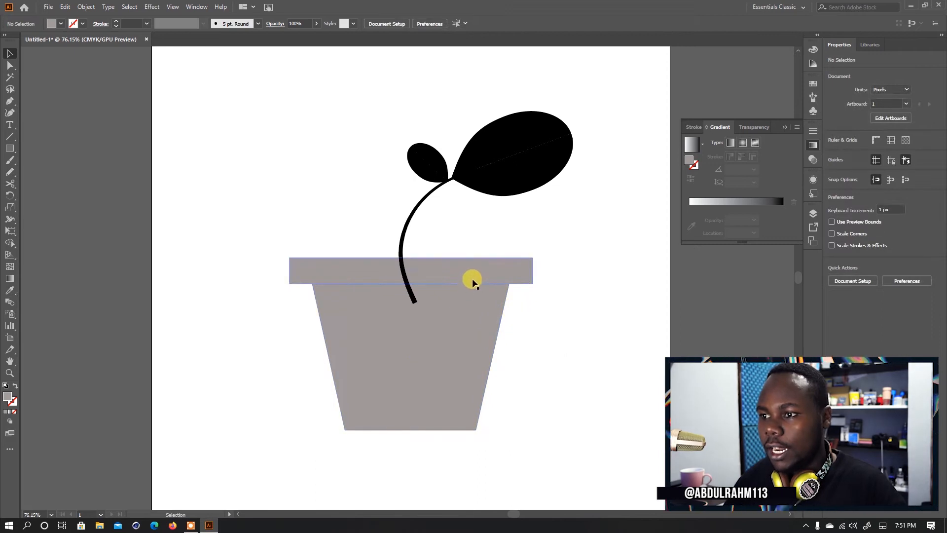
key(v)
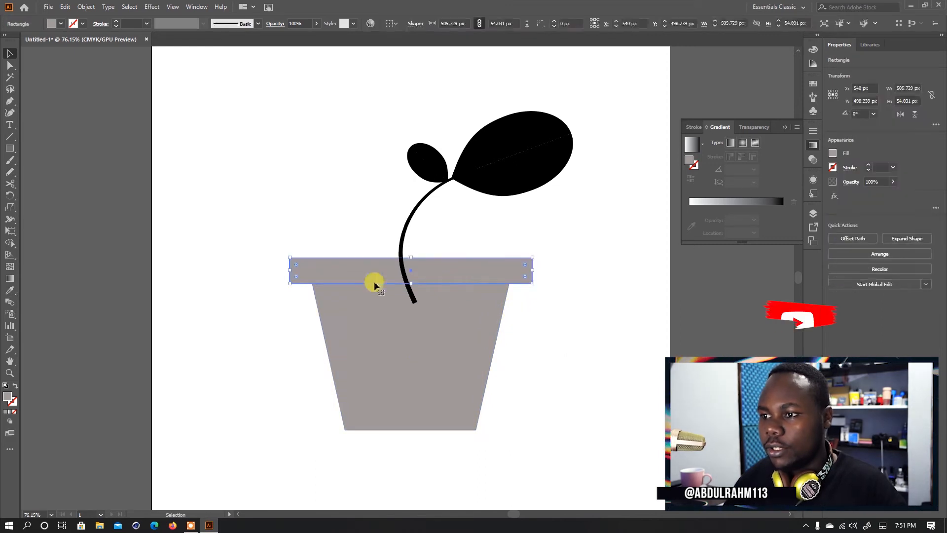
double_click(8, 396)
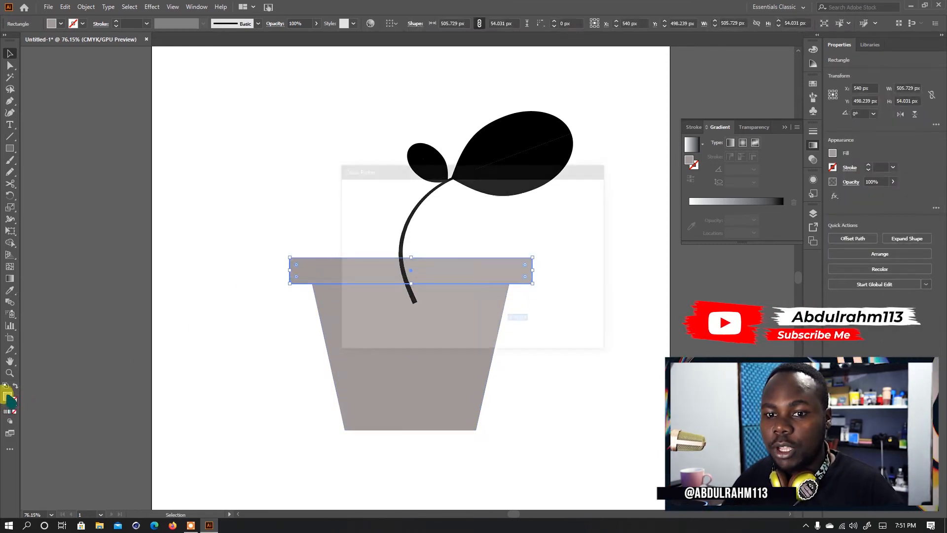
drag(345, 247, 344, 265)
click(578, 203)
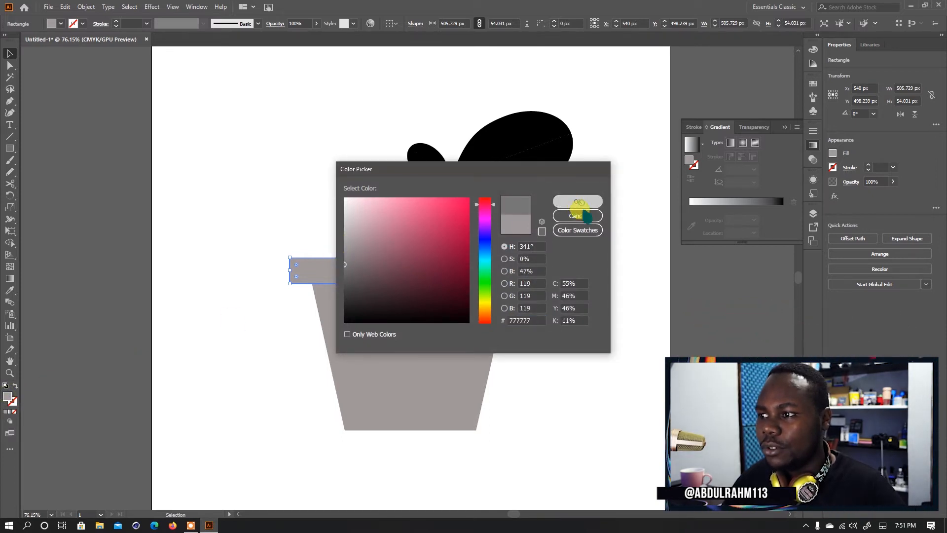
click(567, 317)
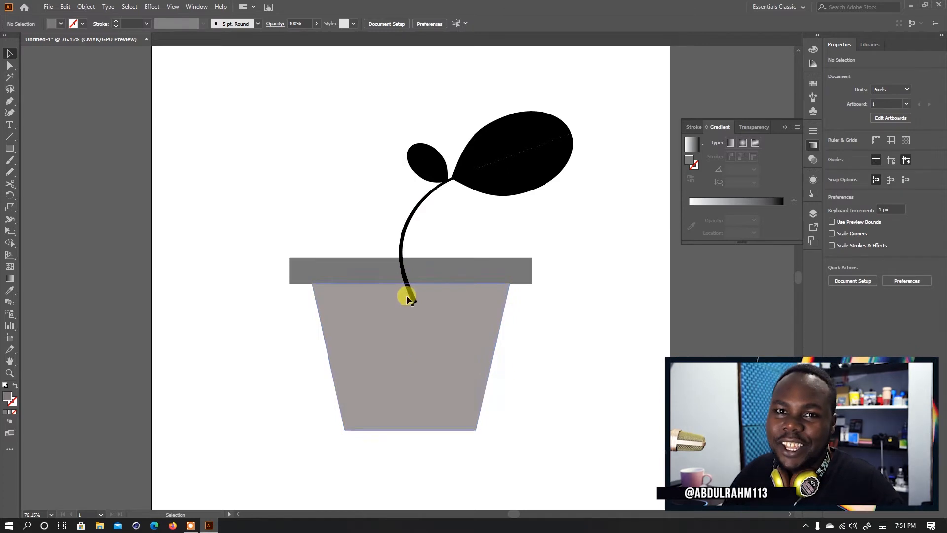
- Send the curved stem to the back so that its lower end sits behind the pot
click(404, 239)
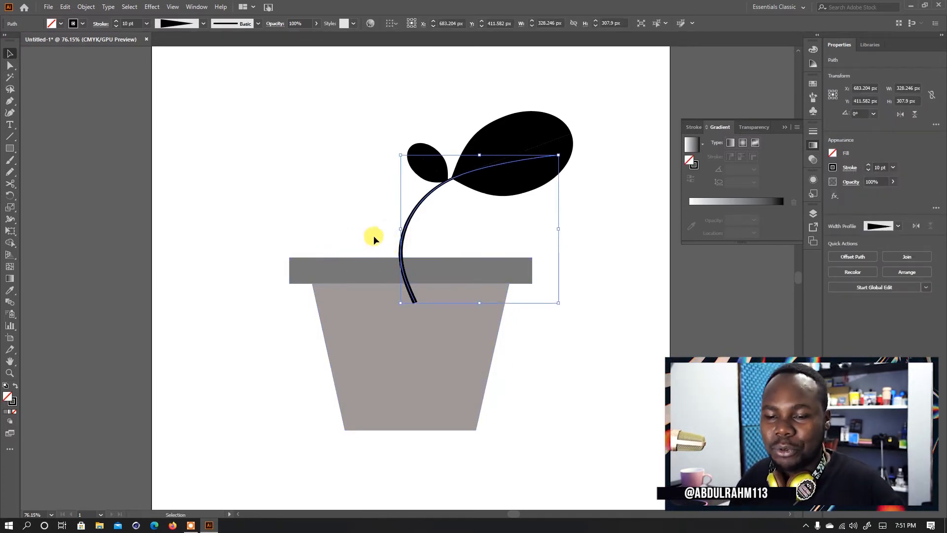
key(ctrl+shift+b)
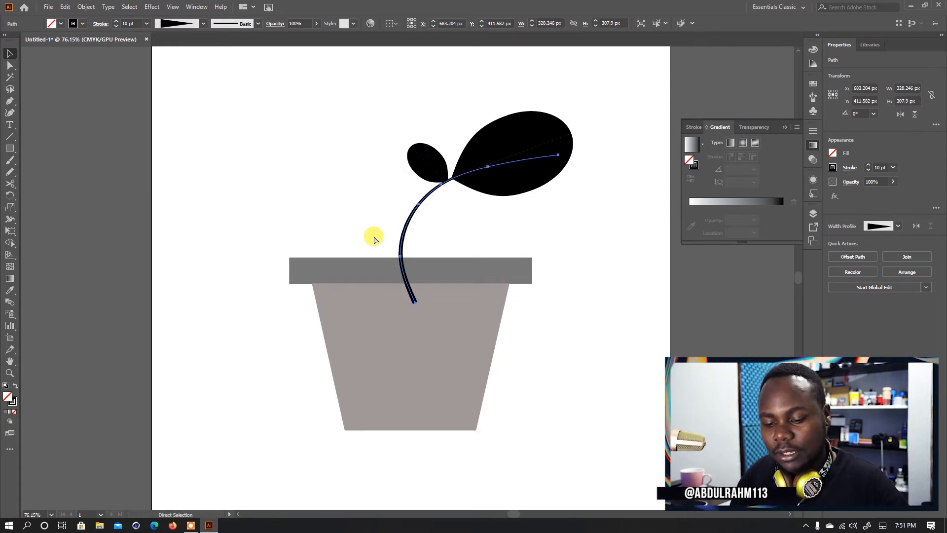
key(v)
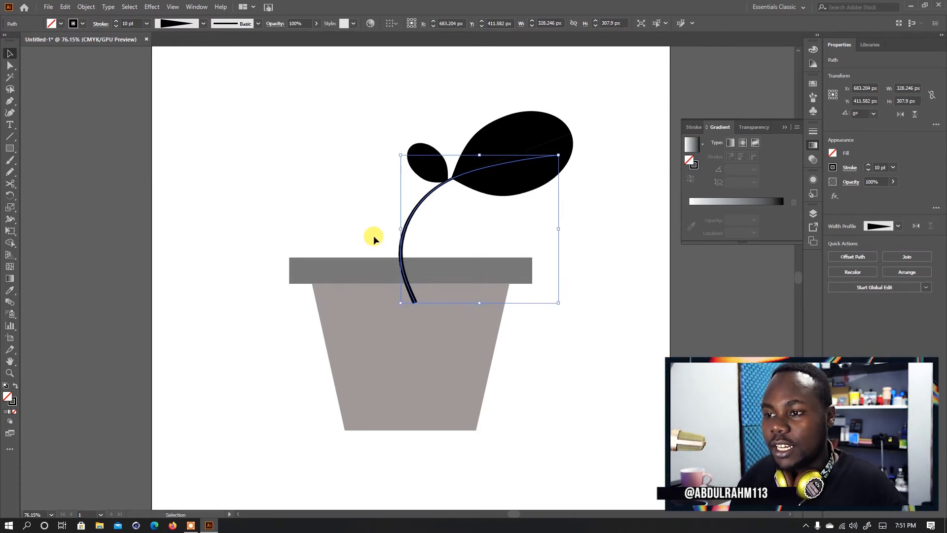
right_click(405, 227)
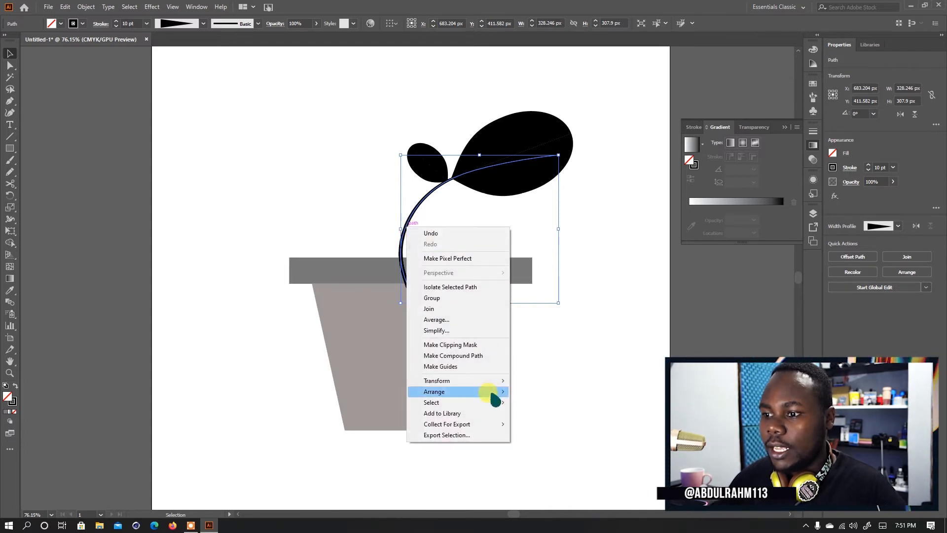
mouse_move(491, 391)
click(560, 424)
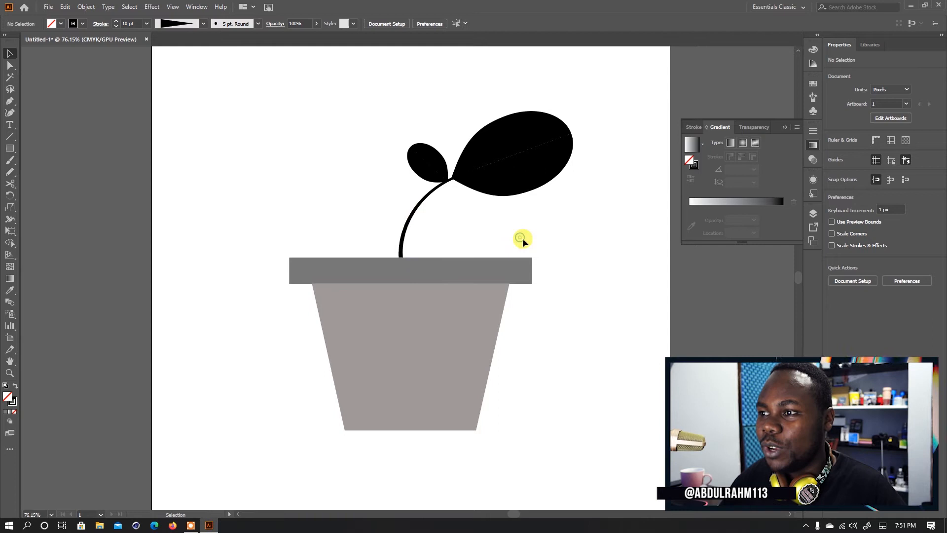
- Ungroup the large leaf so that its two halves can be selected separately
click(503, 182)
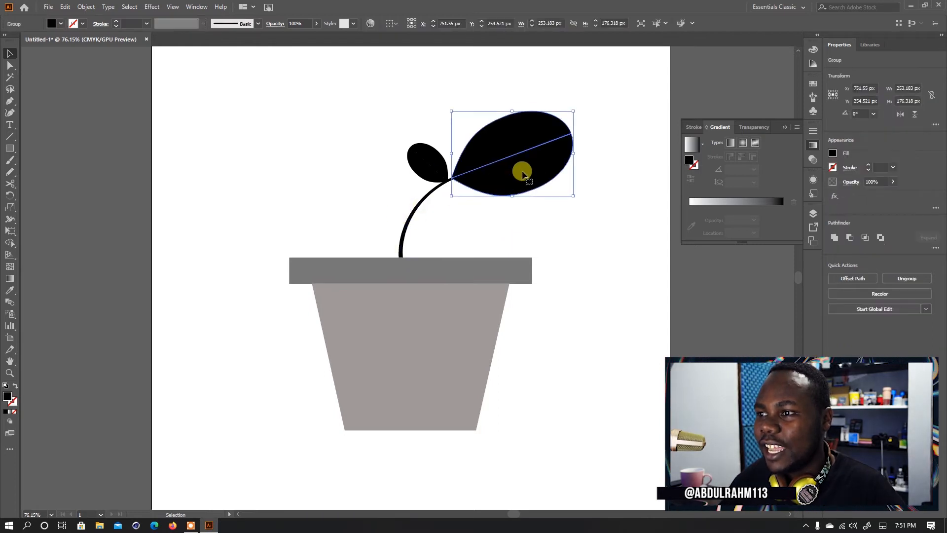
right_click(498, 185)
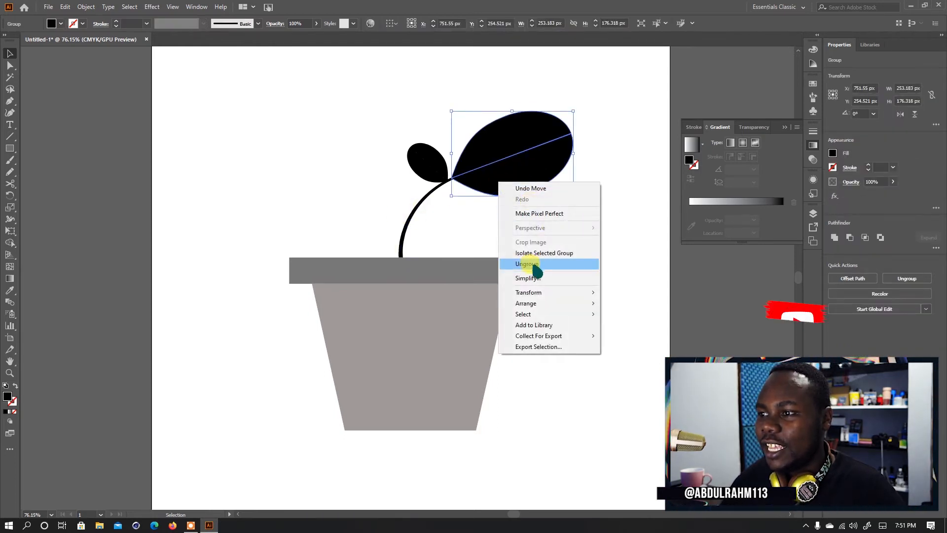
click(640, 224)
click(642, 227)
click(522, 172)
click(513, 134)
click(537, 179)
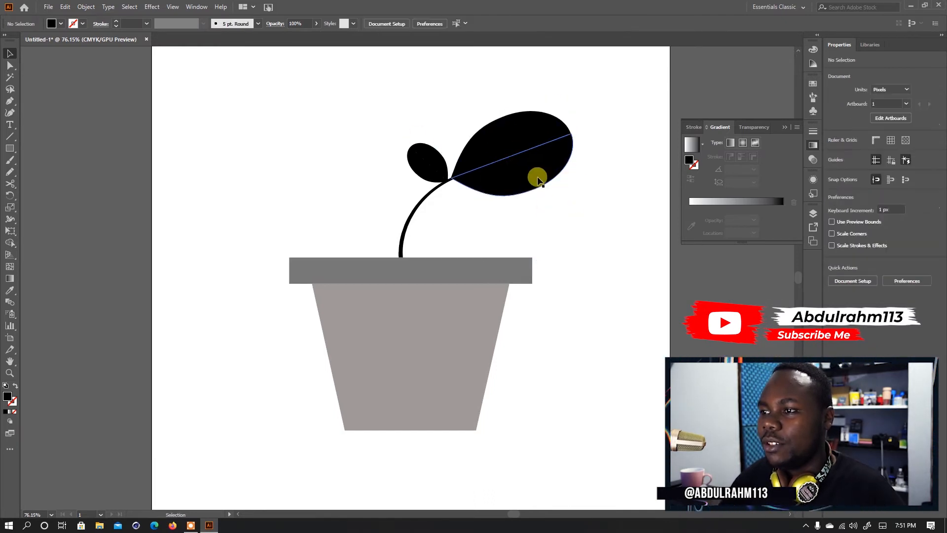
- Fill the lower half of the large leaf with the green 52B208
click(513, 183)
double_click(7, 395)
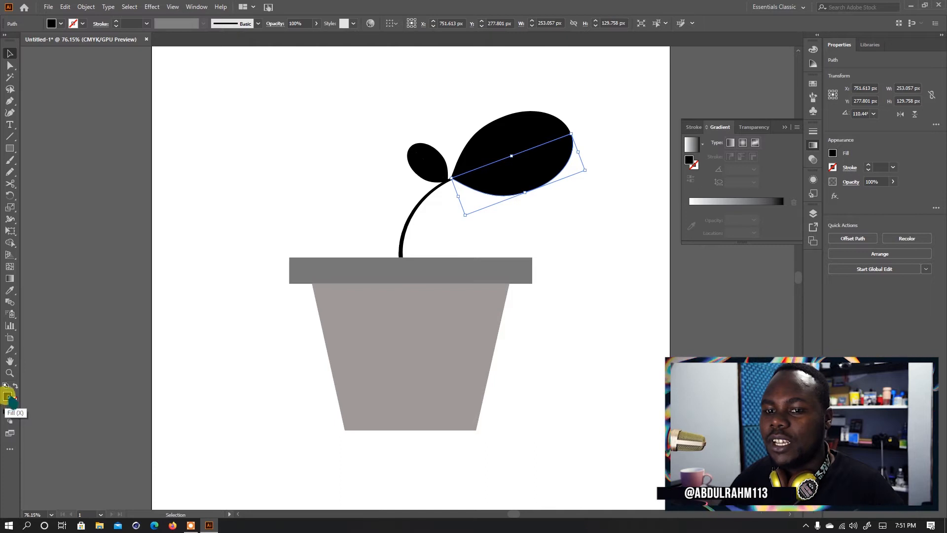
mouse_move(476, 281)
mouse_down()
mouse_move(488, 291)
mouse_move(483, 282)
mouse_up()
drag(452, 251, 467, 240)
drag(474, 283, 459, 245)
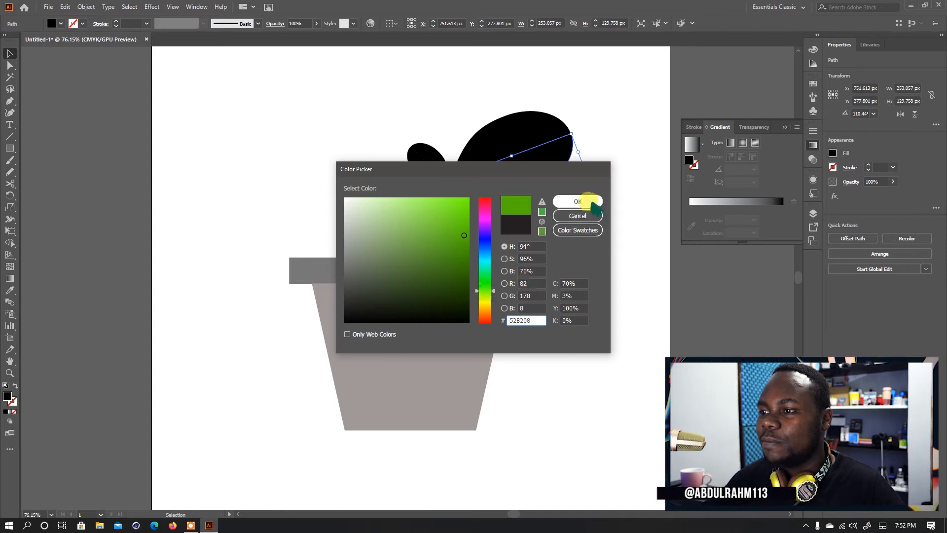
click(580, 203)
click(570, 250)
- Sample the lower half's green onto the upper half of the large leaf
click(502, 144)
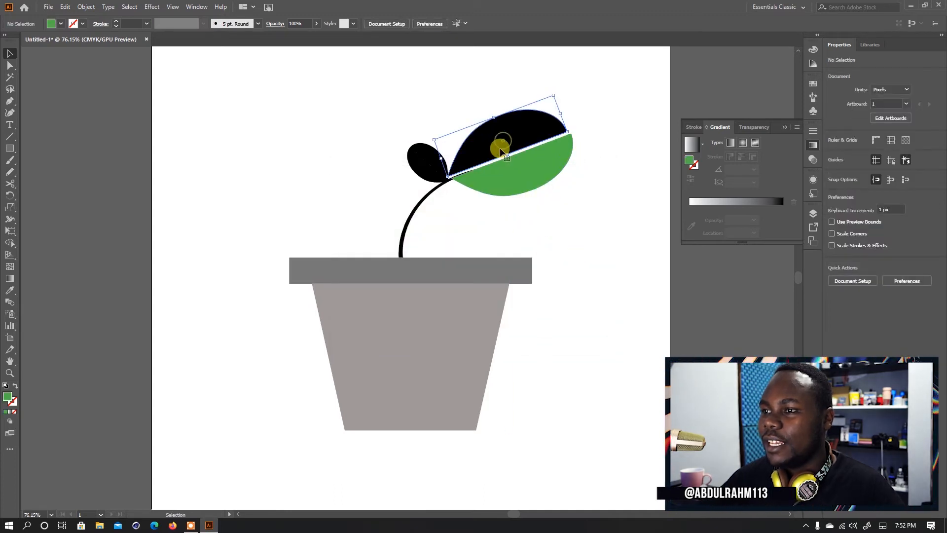
key(i)
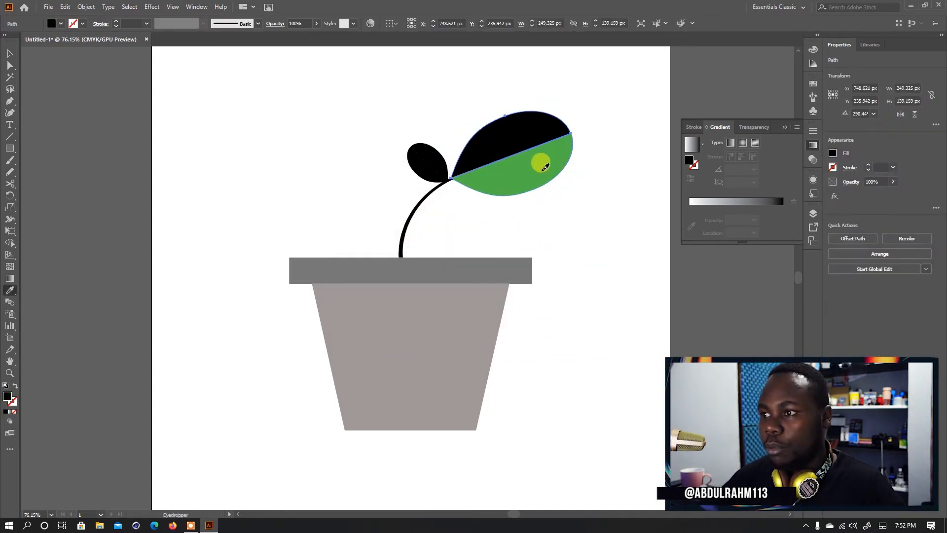
click(545, 167)
key(c)
click(538, 210)
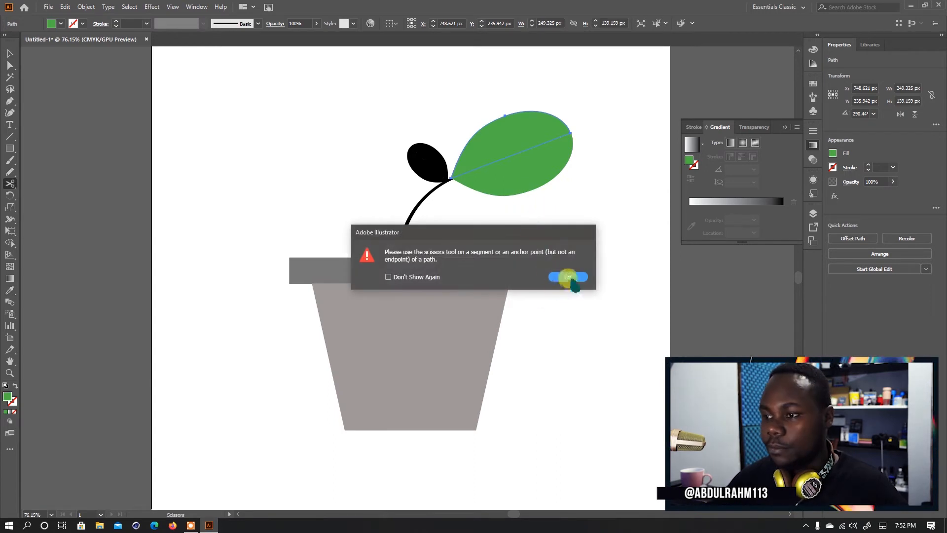
click(568, 277)
key(v)
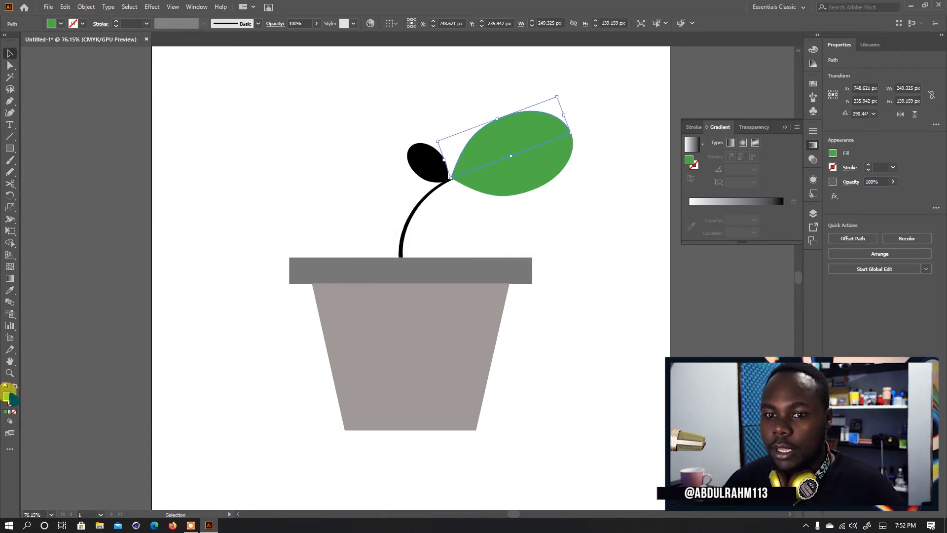
- Darken the fill of the large leaf's upper half to a deeper green than the lower half
double_click(7, 397)
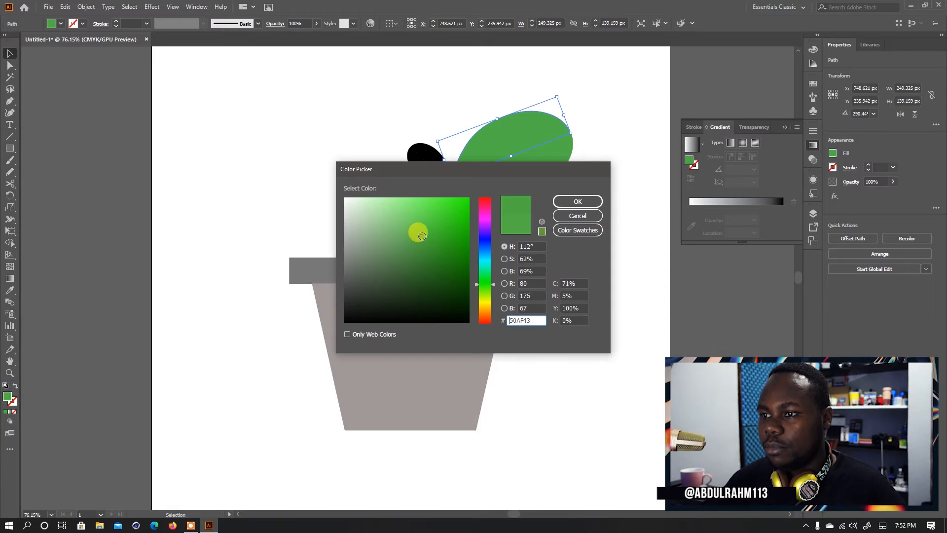
drag(419, 229, 425, 254)
click(575, 202)
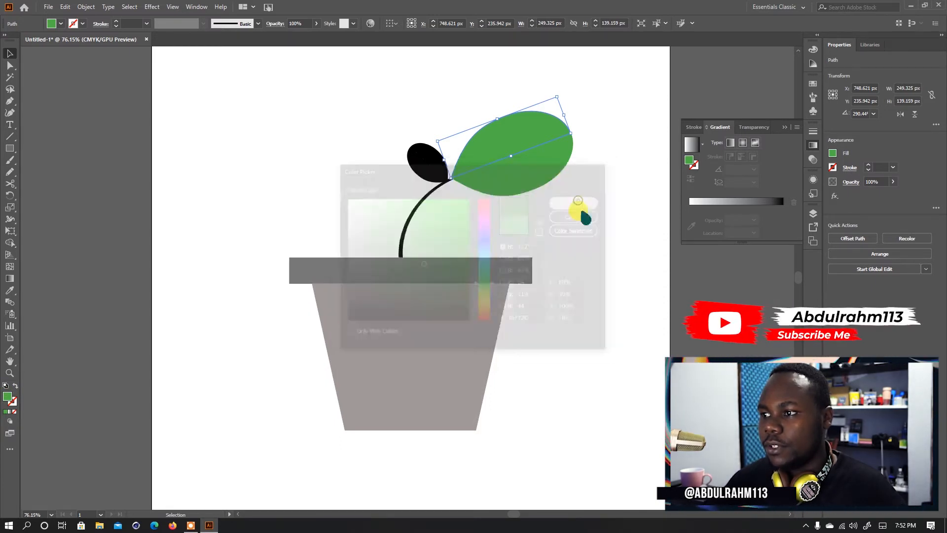
click(609, 204)
- Nudge the large leaf's upper half down by 1 px to close the thin gap between the two halves
key(z)
drag(503, 173, 750, 157)
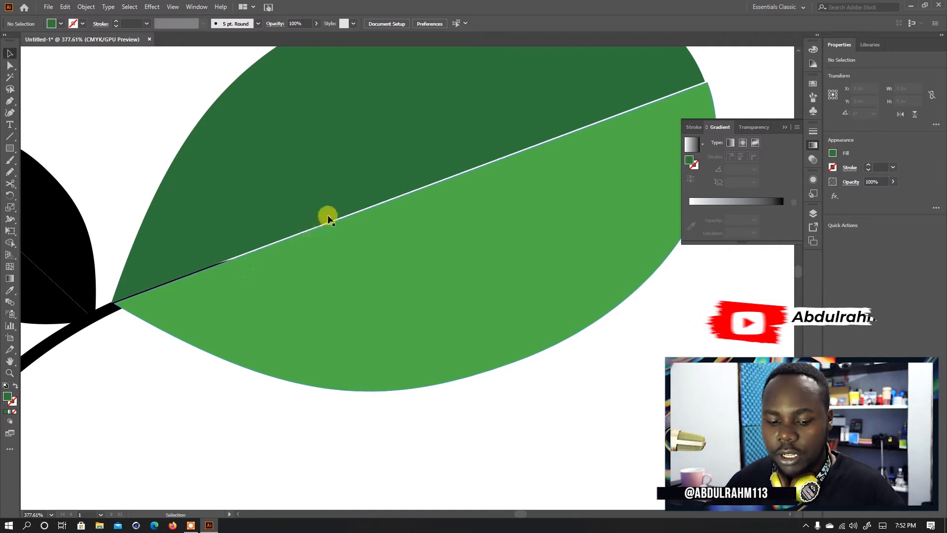
key(v)
click(343, 200)
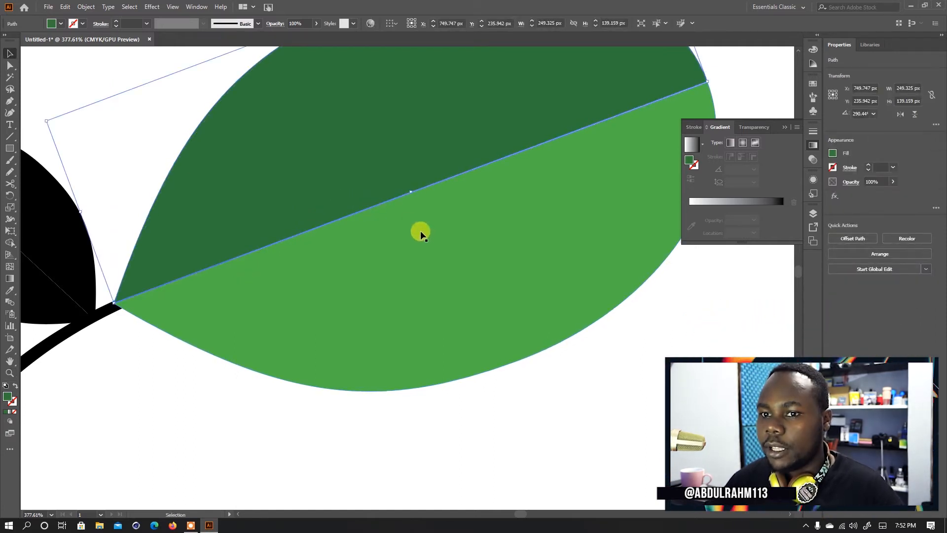
key(Left)
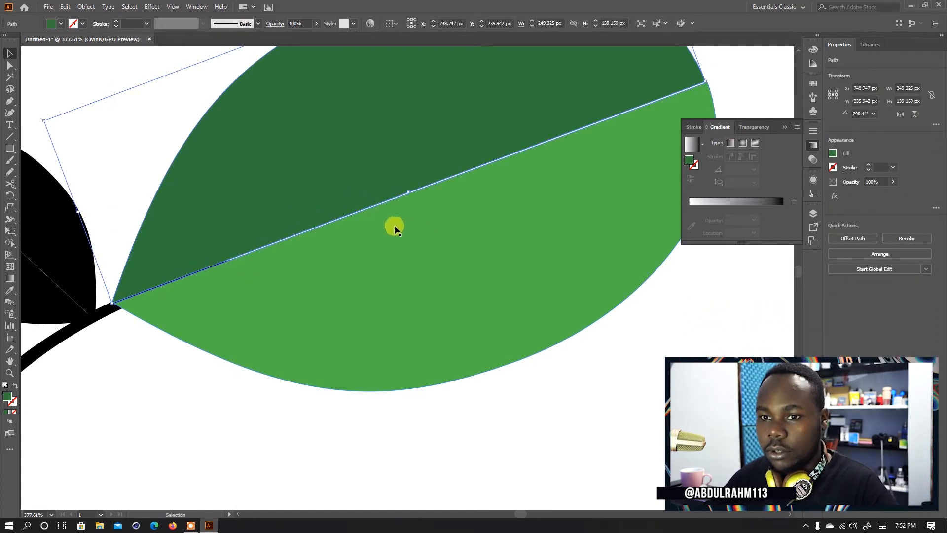
key(Down)
click(155, 417)
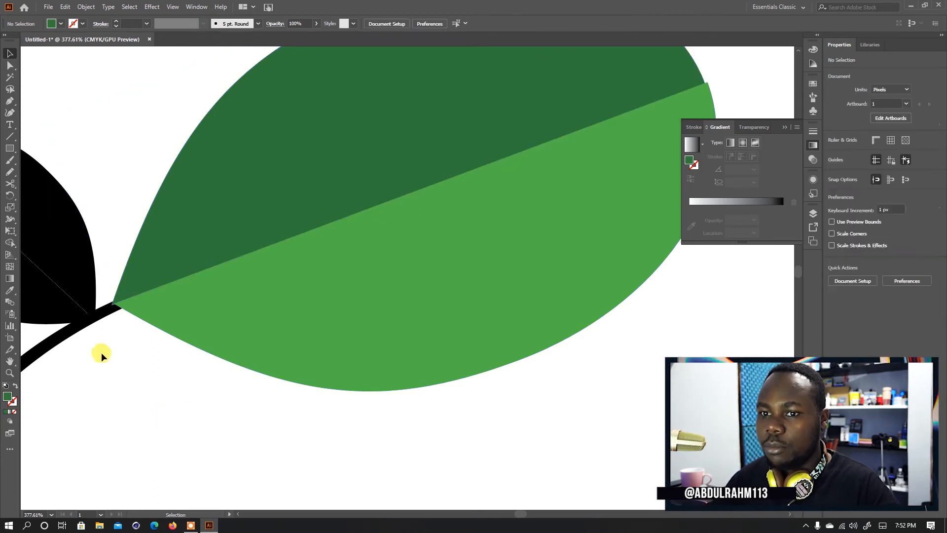
- Group the two halves of the large leaf and send the group to the back, behind the stem
click(90, 319)
click(118, 311)
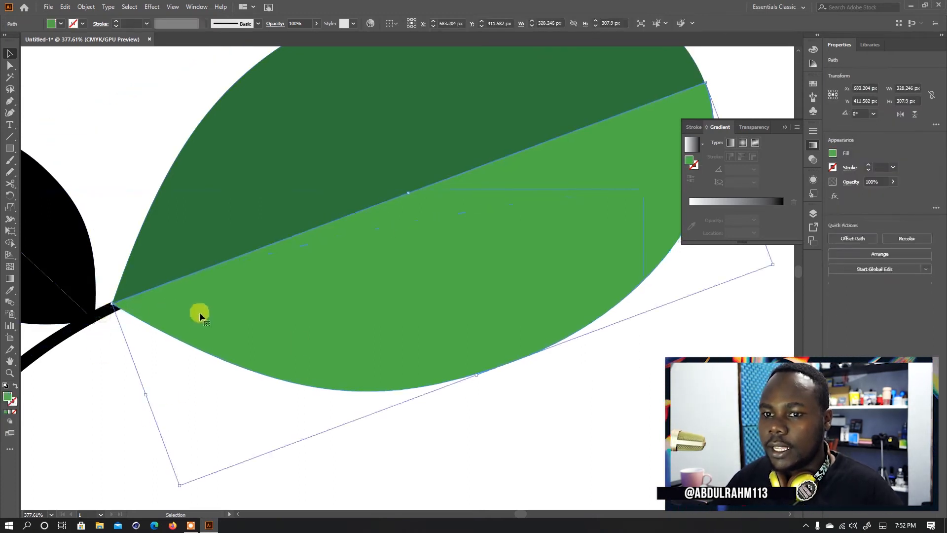
shift+click(282, 206)
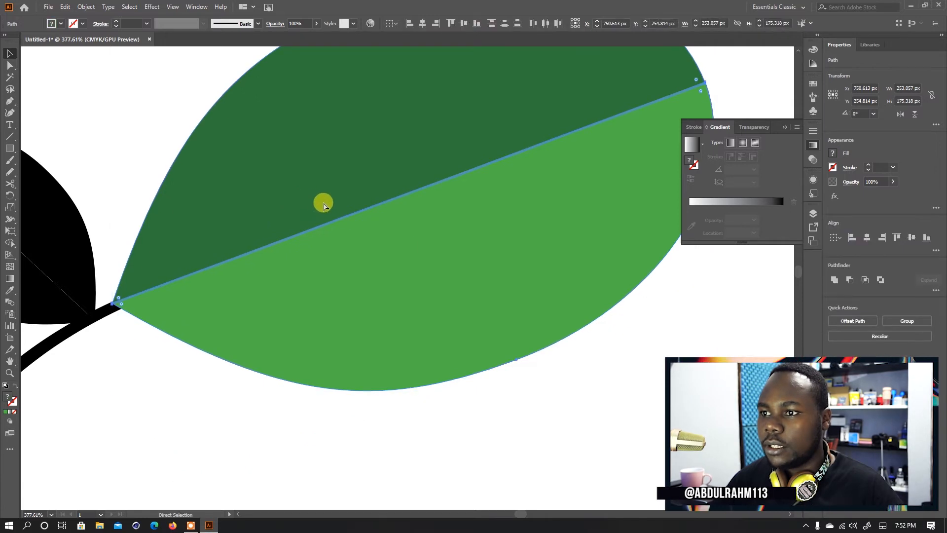
key(ctrl+g)
key(ctrl+shift+b)
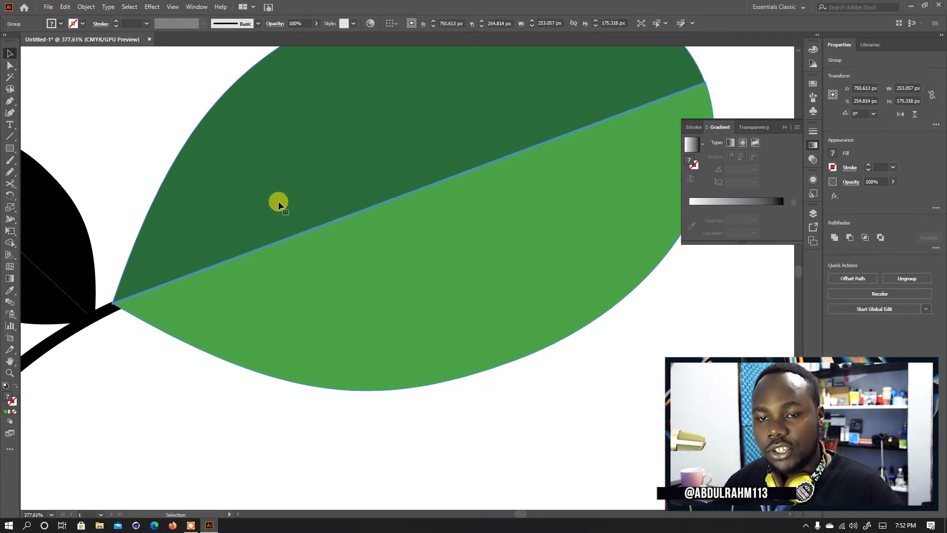
key(ctrl+shift+bracketleft)
key(v)
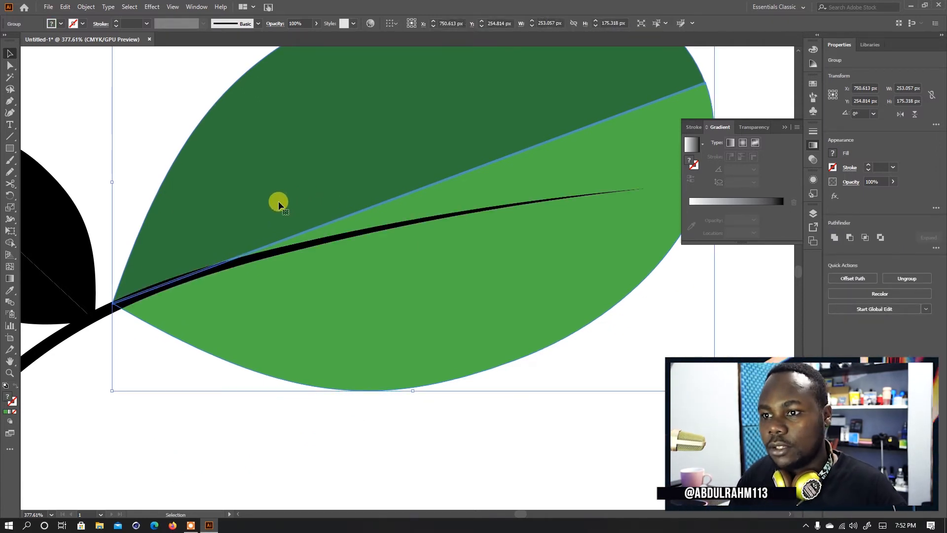
- Rotate the two-tone large leaf slightly clockwise and move it so its dividing line lies along the end of the stem
click(375, 440)
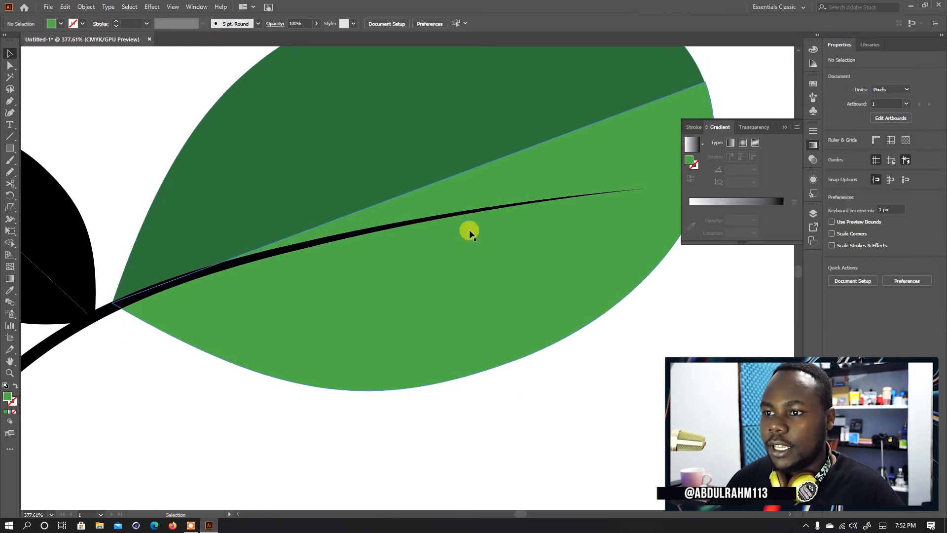
drag(542, 297, 502, 351)
click(549, 324)
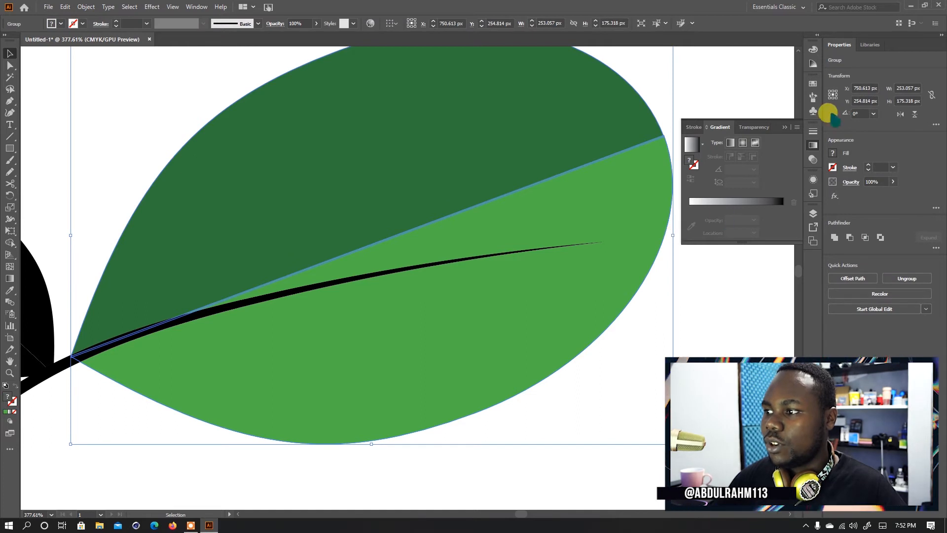
click(785, 124)
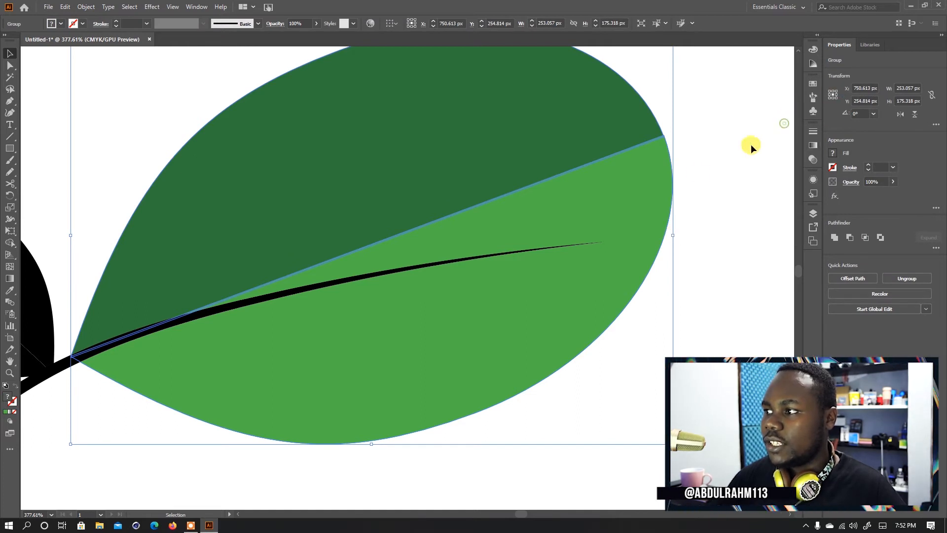
click(681, 235)
click(658, 237)
drag(676, 234, 689, 277)
drag(547, 190, 573, 229)
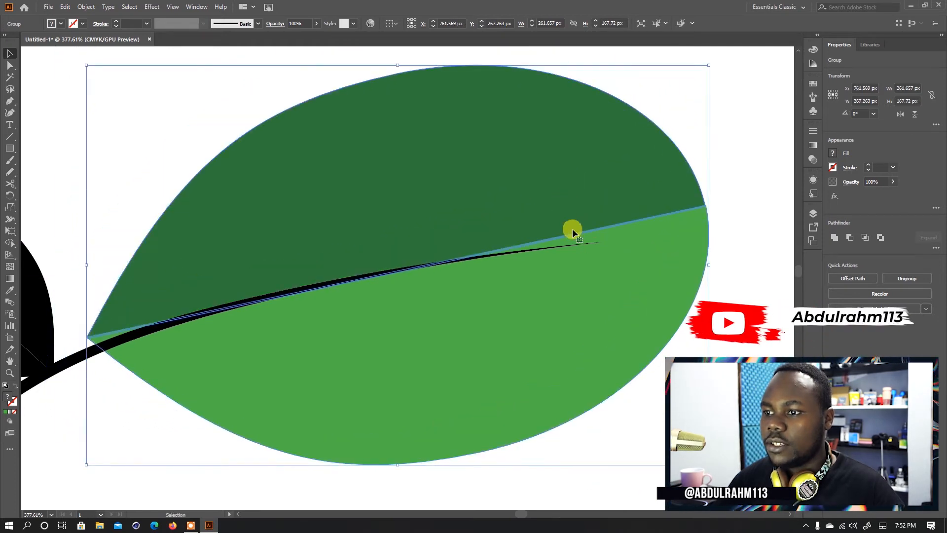
- Move the stem up to the large leaf's base and extend its tip along the leaf's dividing line
click(128, 422)
click(407, 267)
key(a)
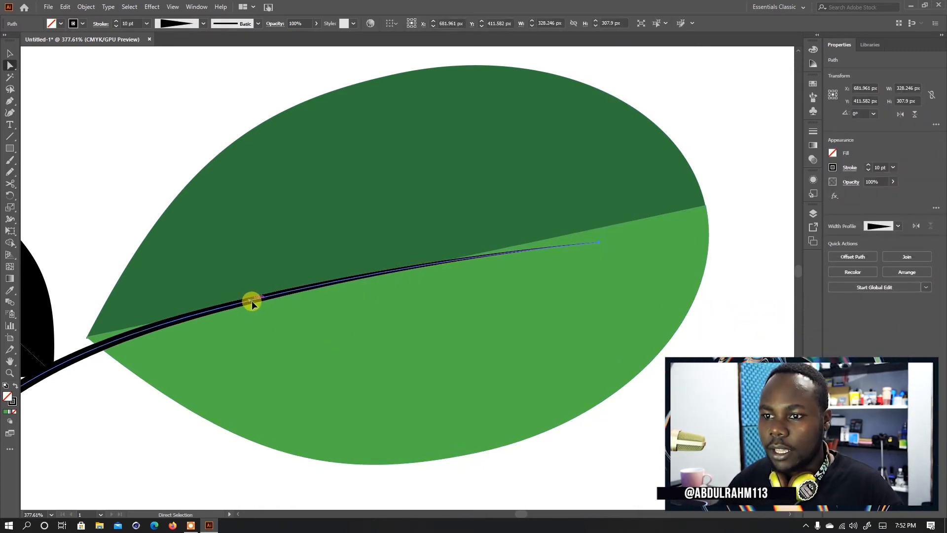
drag(252, 300, 231, 292)
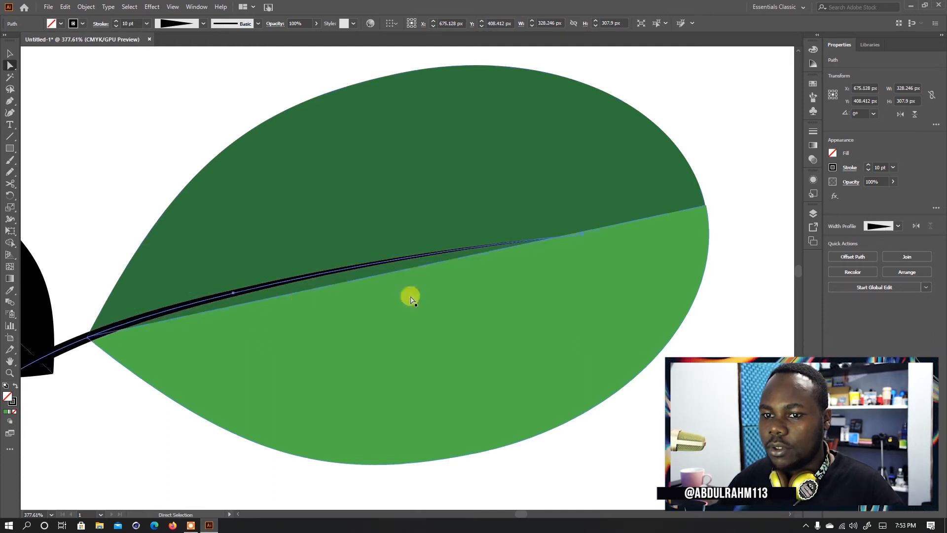
click(583, 239)
drag(579, 233, 605, 228)
key(ctrl+z)
drag(662, 217, 645, 218)
- Reshape the stem's curve inside the large leaf by moving its anchor points closer to the line between the two greens
drag(351, 265, 355, 267)
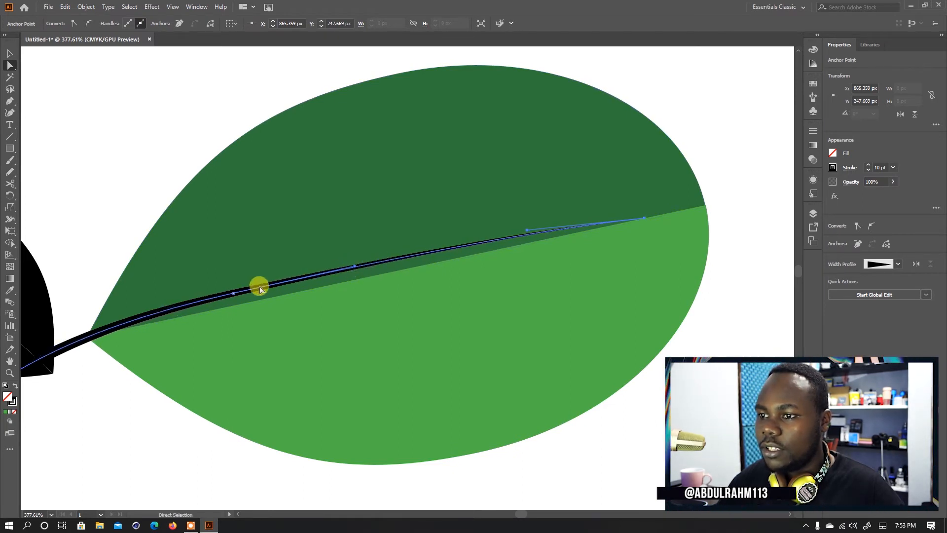
drag(235, 295, 243, 303)
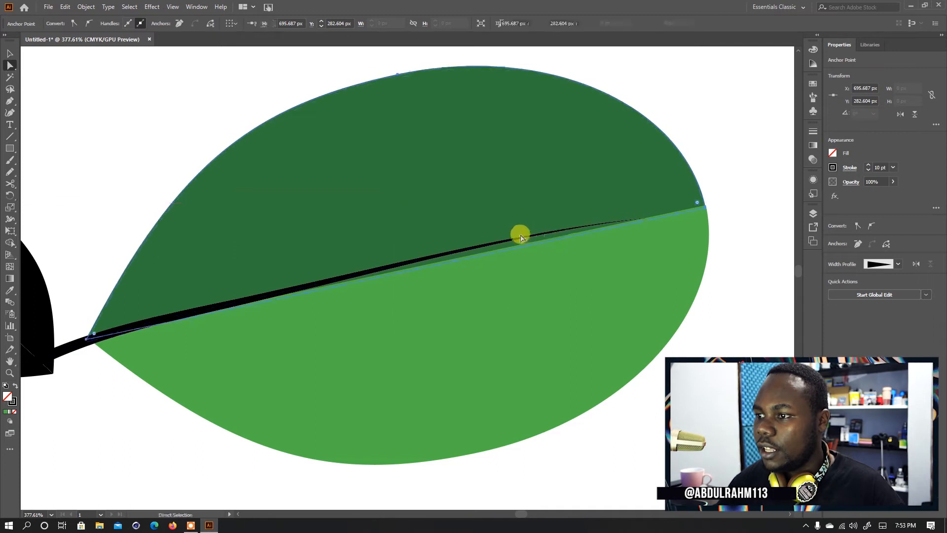
ctrl+click(501, 241)
click(537, 234)
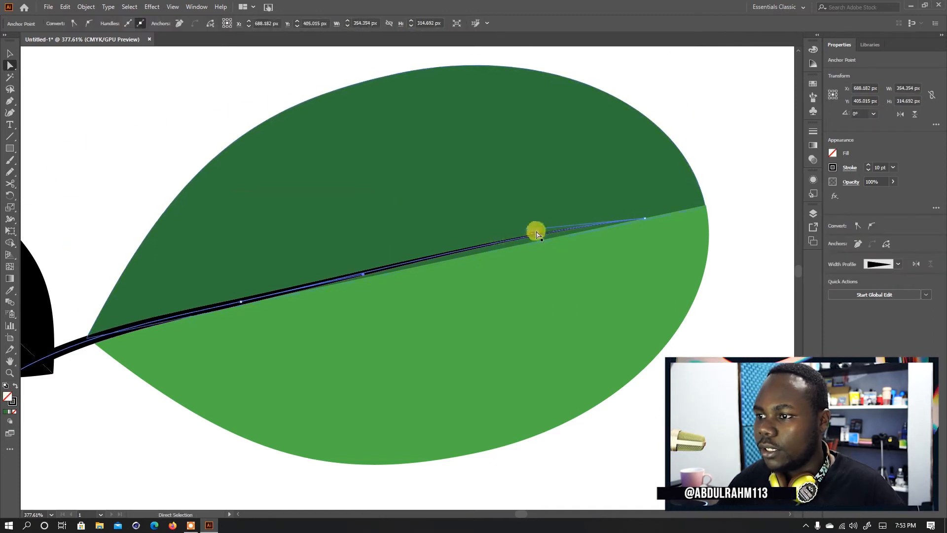
drag(530, 233, 371, 274)
click(545, 298)
click(548, 442)
key(z)
drag(463, 302, 481, 299)
drag(438, 276, 474, 284)
drag(614, 231, 647, 217)
key(v)
click(637, 197)
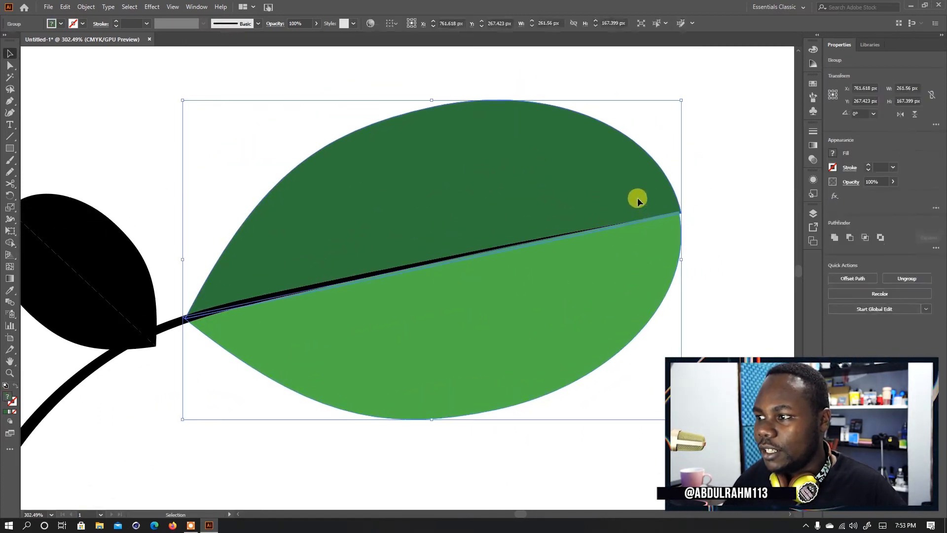
key(Right)
key(Left)
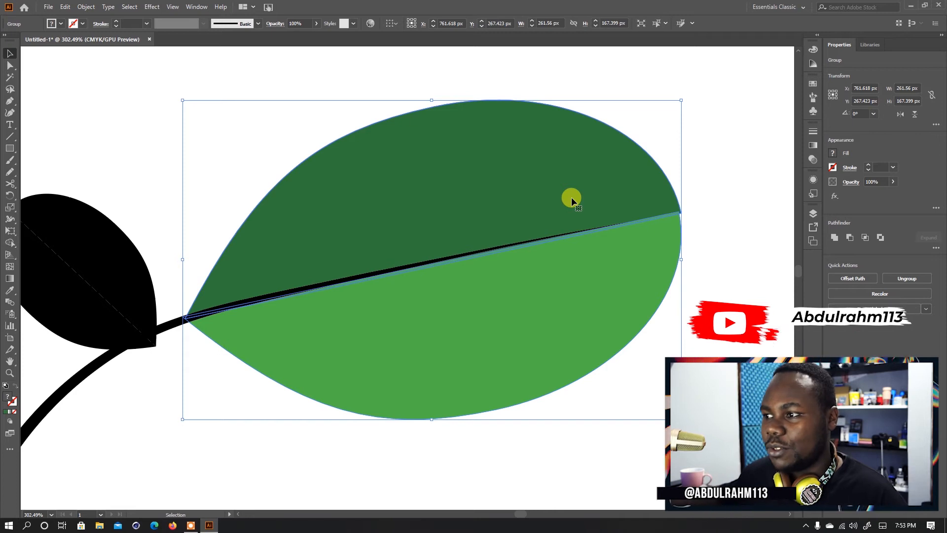
double_click(580, 168)
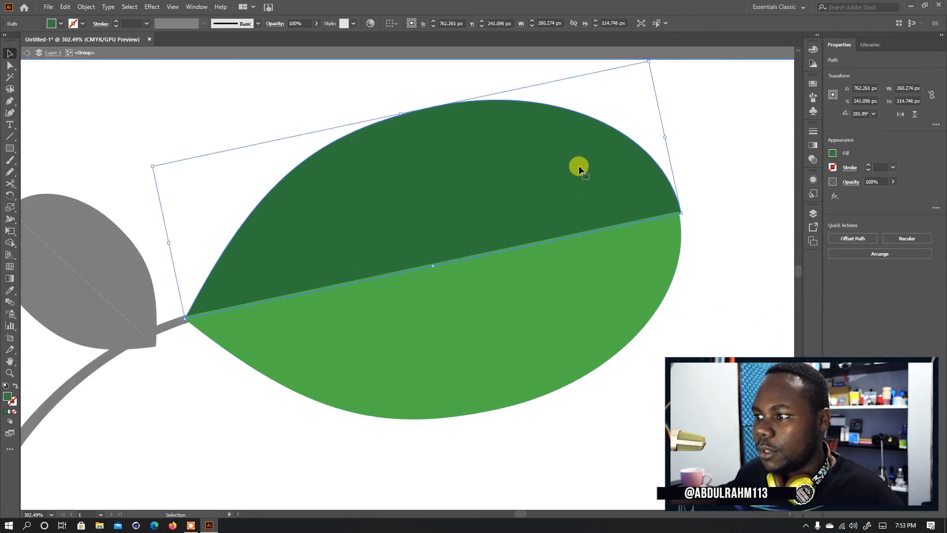
click(770, 206)
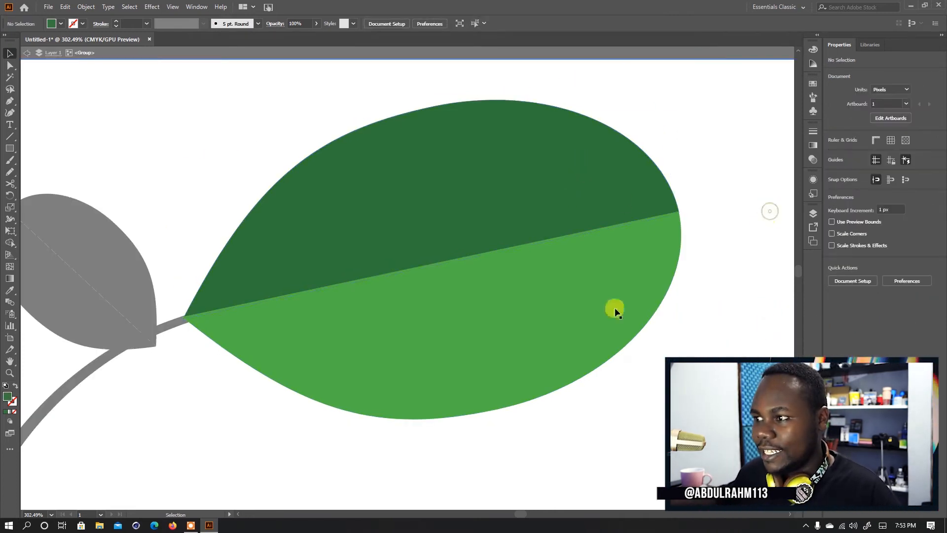
scroll(444, 285, down, 2)
double_click(445, 412)
- Move the small black leaf up off the stem so it no longer touches it
drag(369, 398, 399, 252)
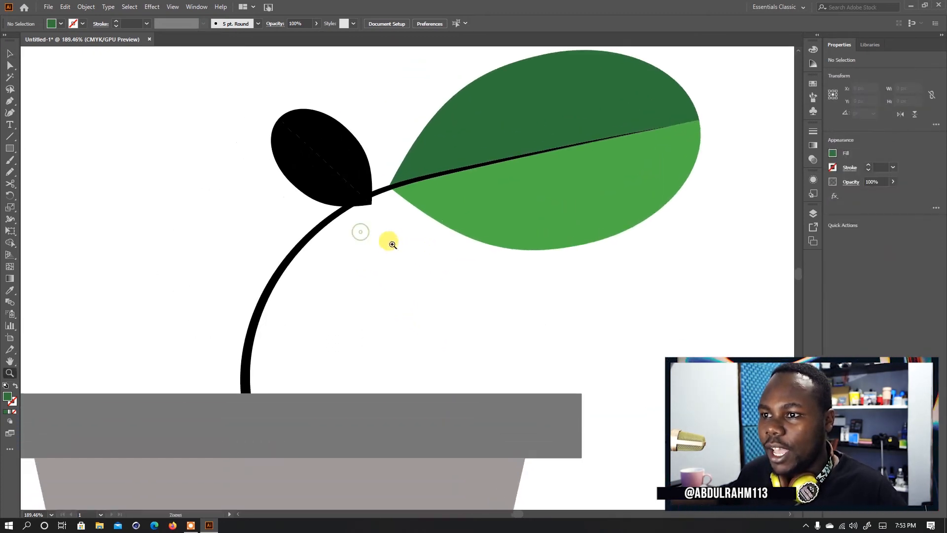
key(v)
click(323, 165)
drag(311, 132, 376, 129)
mouse_move(376, 171)
mouse_down()
mouse_move(370, 151)
mouse_move(381, 159)
mouse_up()
click(387, 247)
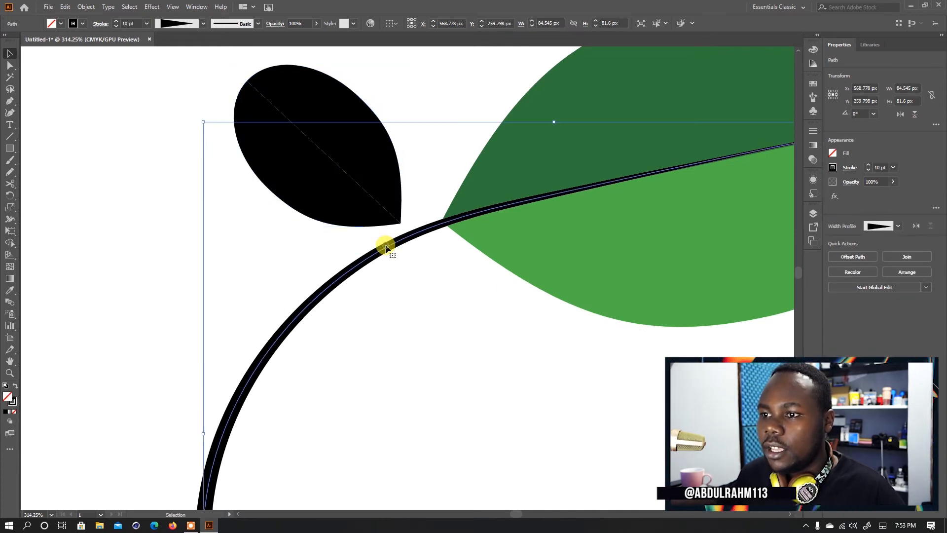
drag(381, 252, 435, 318)
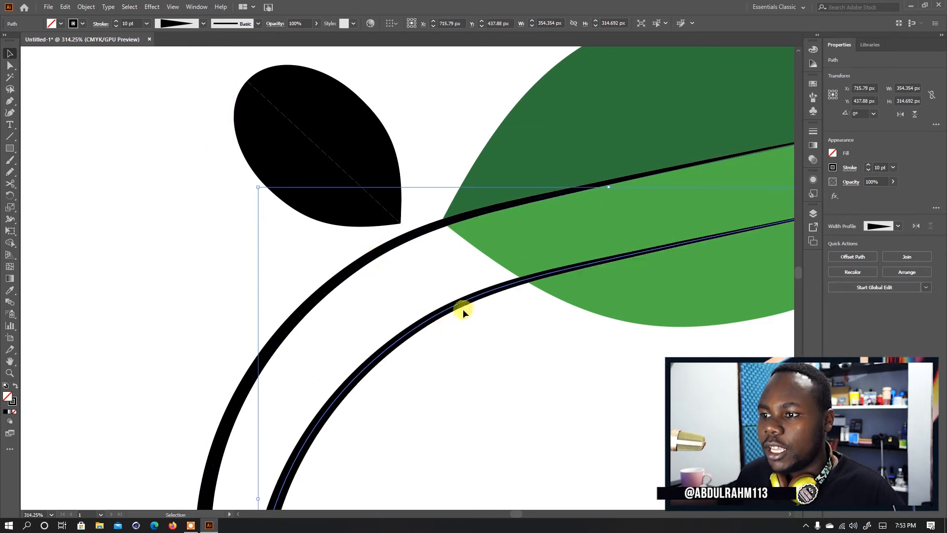
scroll(463, 308, down, 3)
drag(660, 244, 438, 349)
key(Delete)
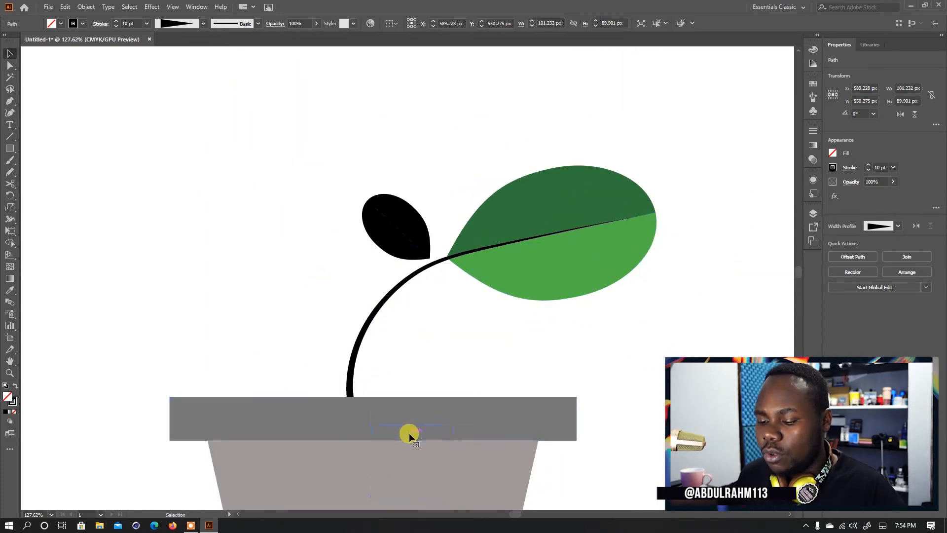
- Move the small black leaf farther from the stem to leave room for a stalk
key(z)
drag(415, 255, 496, 322)
key(v)
drag(429, 289, 403, 250)
key(n)
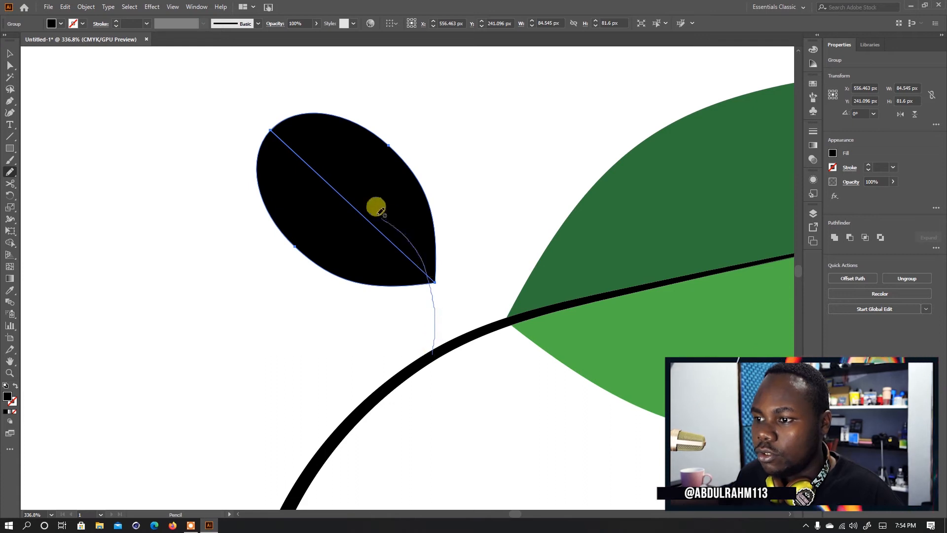
drag(382, 215, 450, 265)
key(c)
key(ctrl+z)
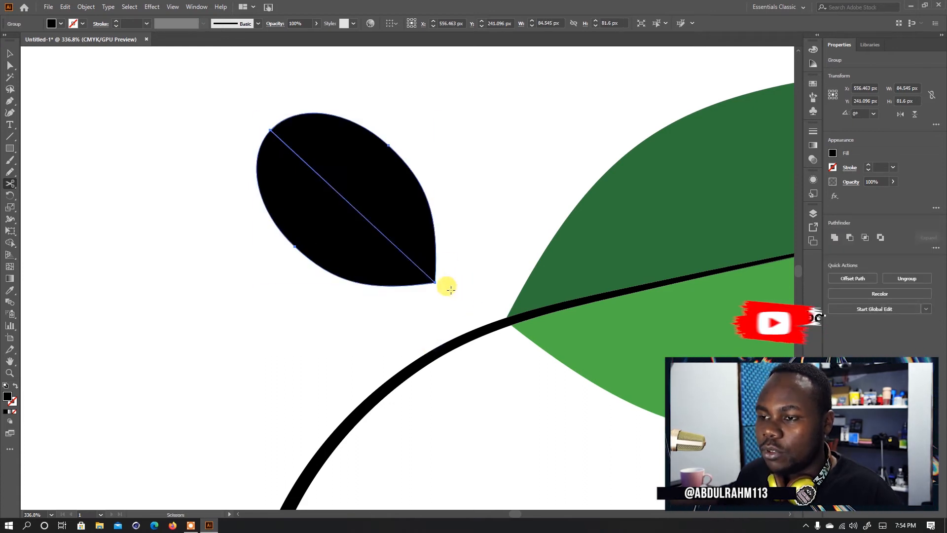
- Draw a curved stalk with the Pencil tool from the stem into the small leaf and sample the stem's black stroke onto it
key(v)
click(449, 274)
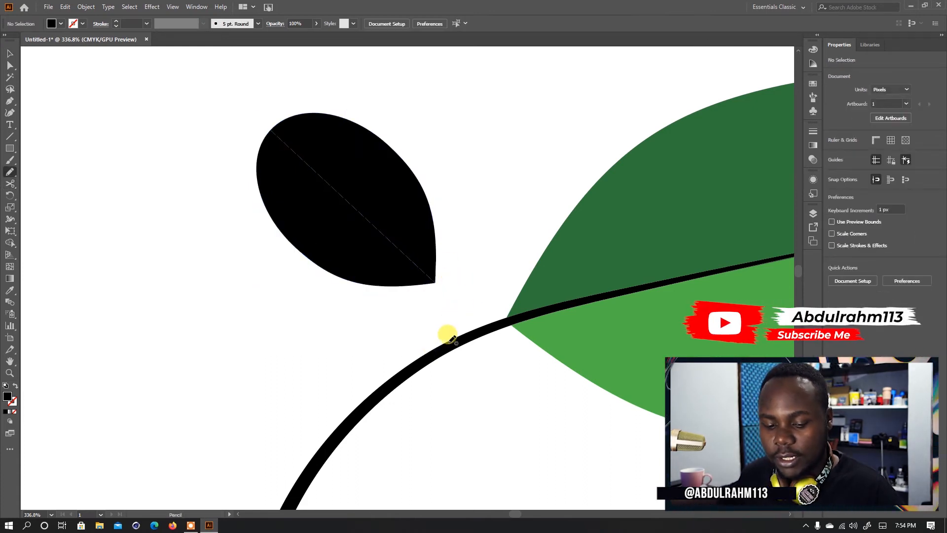
mouse_move(445, 344)
mouse_down()
mouse_move(423, 278)
mouse_move(347, 234)
mouse_up()
key(v)
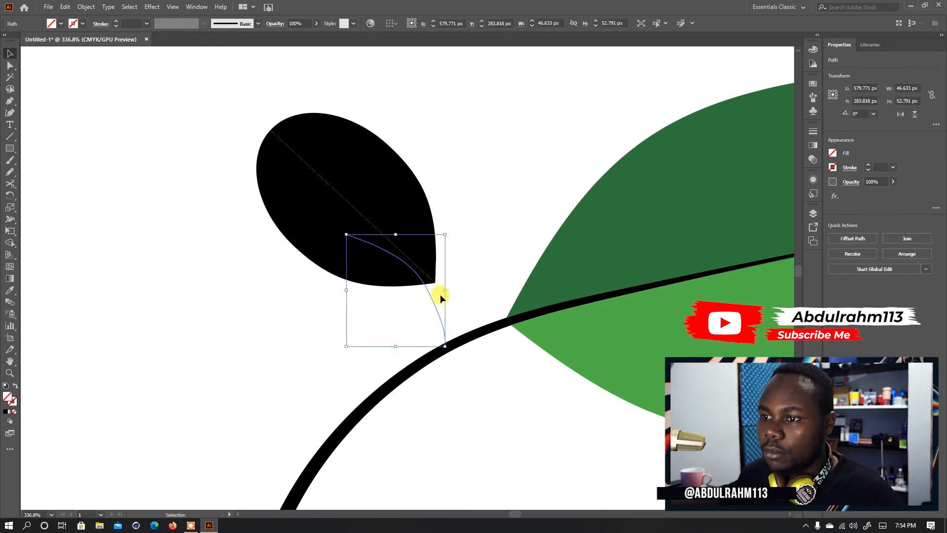
key(i)
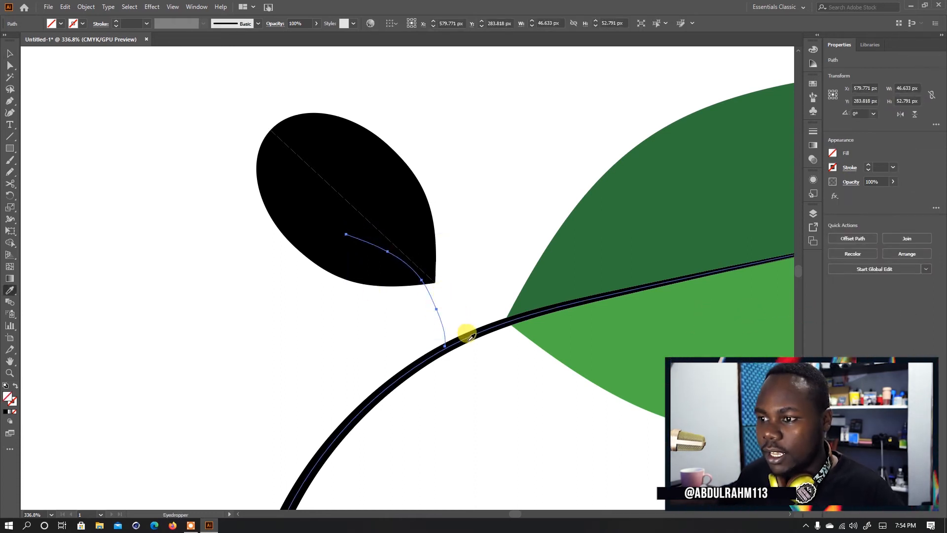
click(469, 338)
key(v)
click(474, 379)
- Move the small leaf aside and even out the stalk's curve with the Smooth tool
click(440, 319)
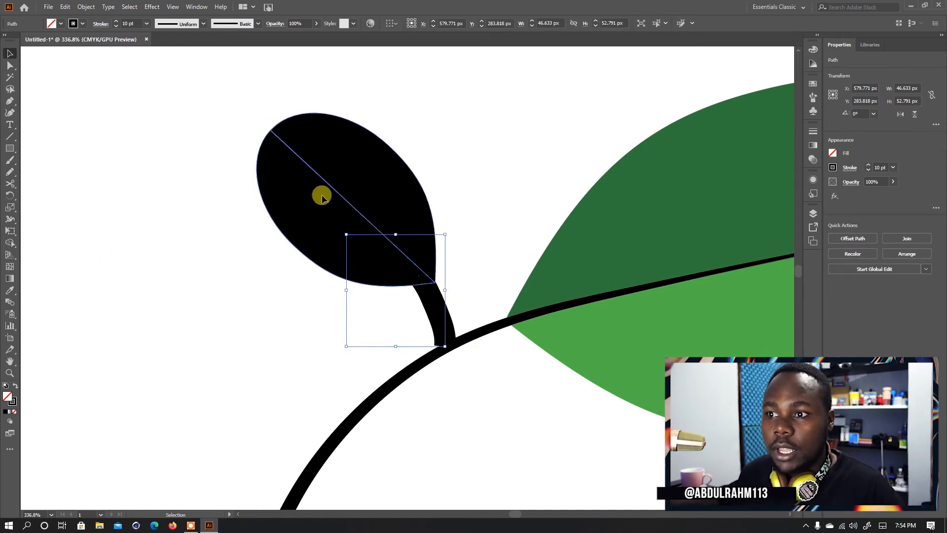
drag(321, 194, 127, 155)
click(390, 246)
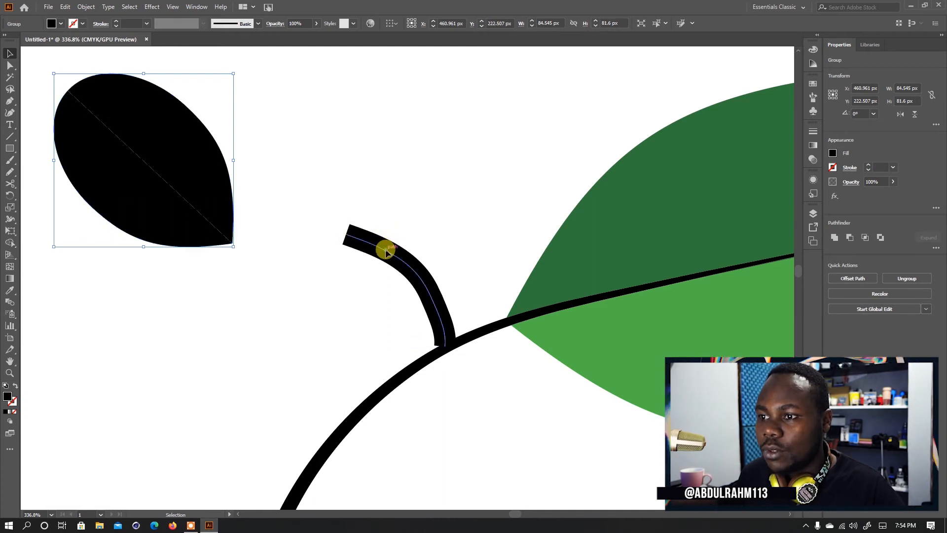
drag(12, 170, 41, 196)
mouse_move(437, 334)
mouse_down()
mouse_move(338, 197)
mouse_move(362, 243)
mouse_move(452, 309)
mouse_move(385, 247)
mouse_move(445, 329)
mouse_up()
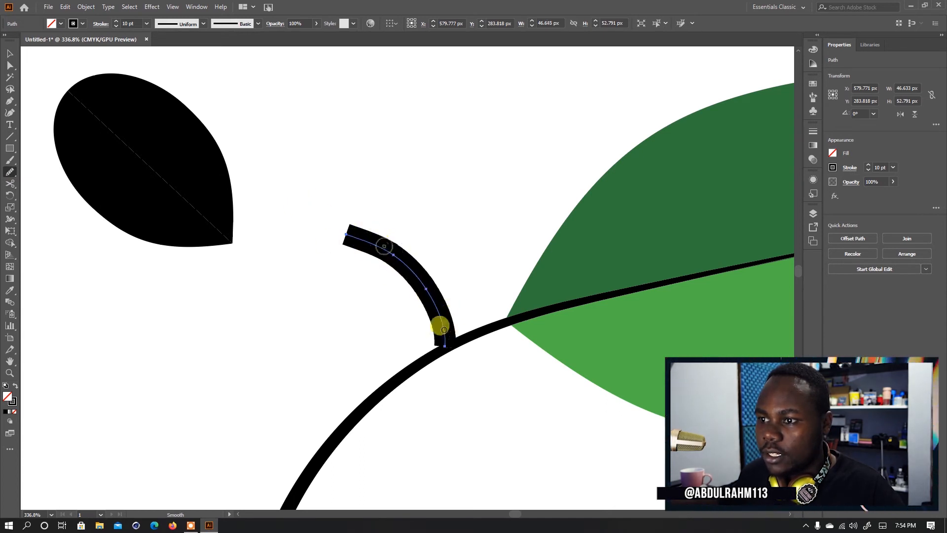
mouse_move(377, 241)
mouse_down()
mouse_move(454, 357)
mouse_move(387, 239)
mouse_up()
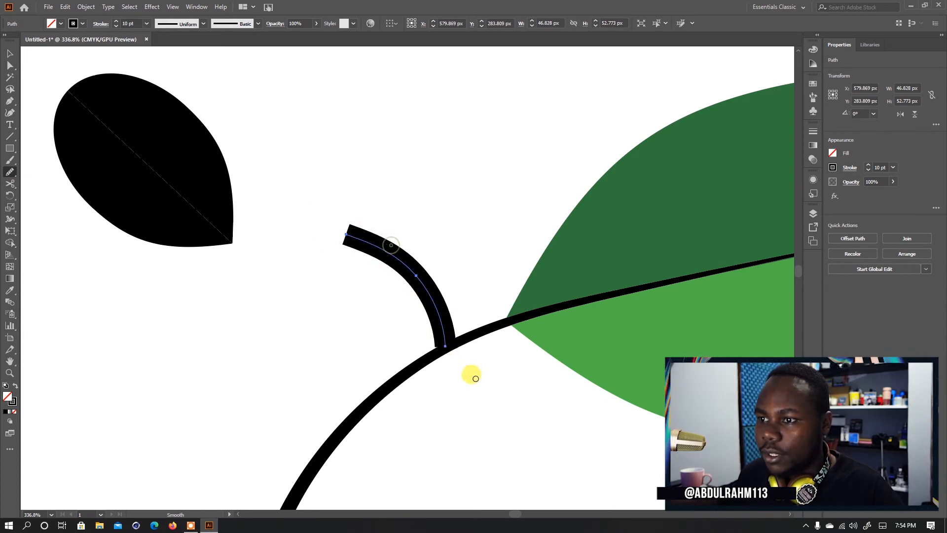
- Set the stalk's stroke to 4 pt and give it a width profile that tapers towards its free end
key(v)
click(116, 26)
click(116, 26)
click(115, 26)
click(116, 25)
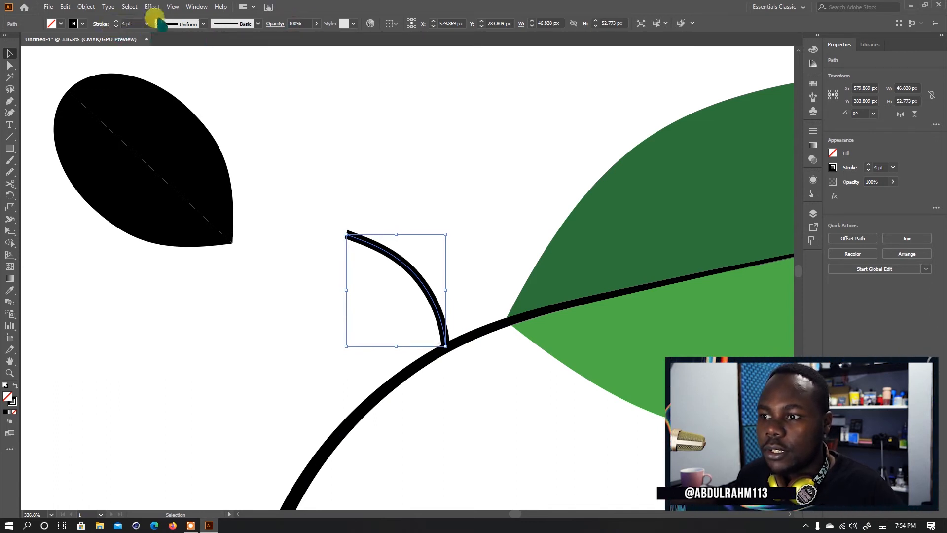
click(190, 25)
click(178, 98)
click(383, 170)
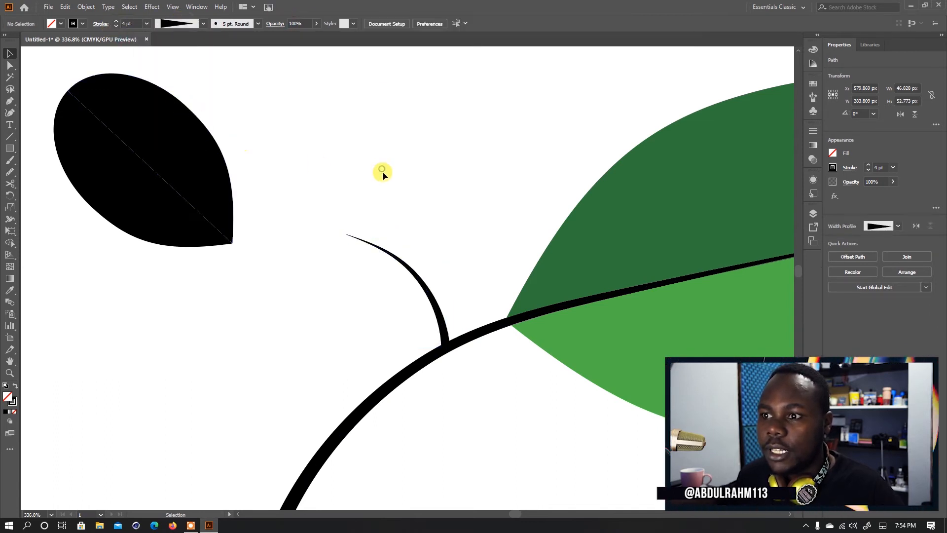
- Place the small leaf back on the stalk and rotate it slightly counterclockwise to follow the stalk's direction
drag(228, 232, 418, 278)
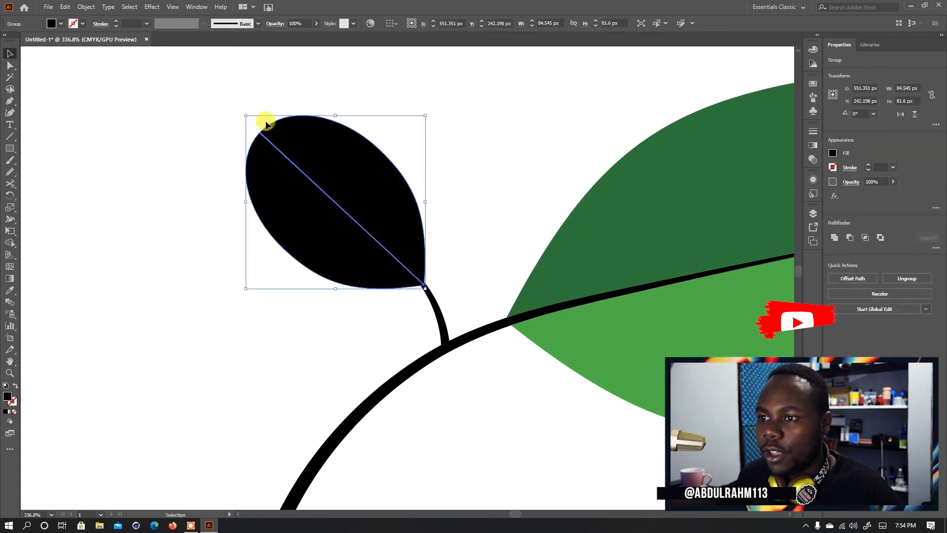
drag(240, 110, 234, 116)
drag(354, 211, 348, 215)
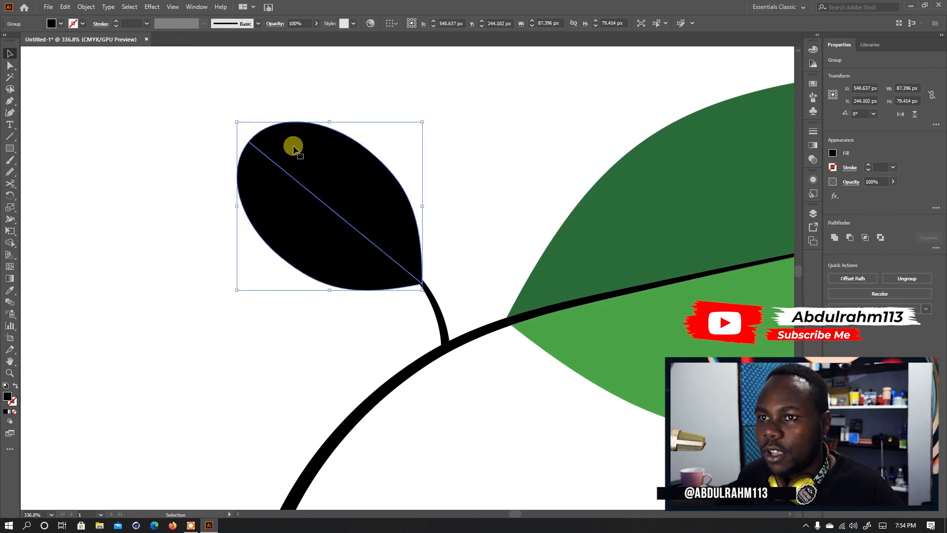
- Isolate the small leaf's upper half and fill it with the dark green sampled from the large leaf
double_click(367, 188)
key(i)
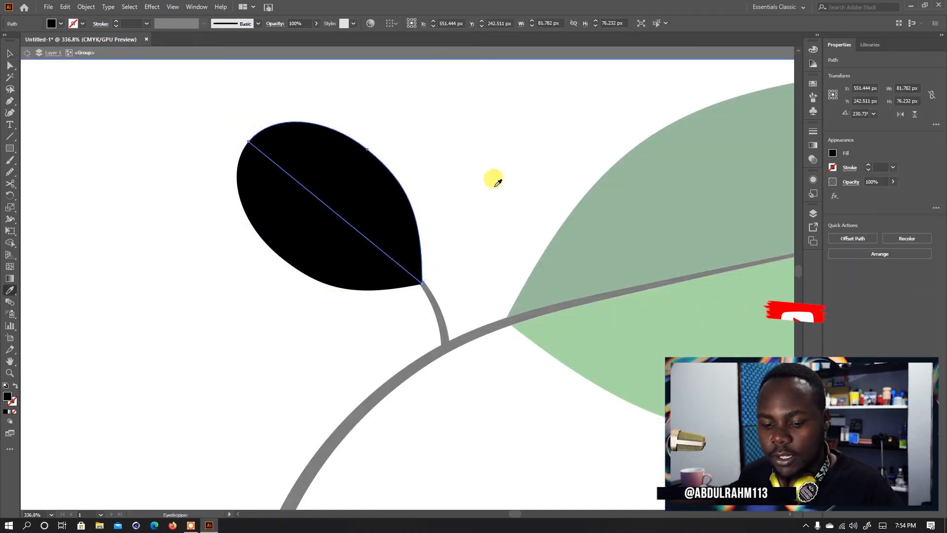
click(672, 243)
key(v)
double_click(480, 179)
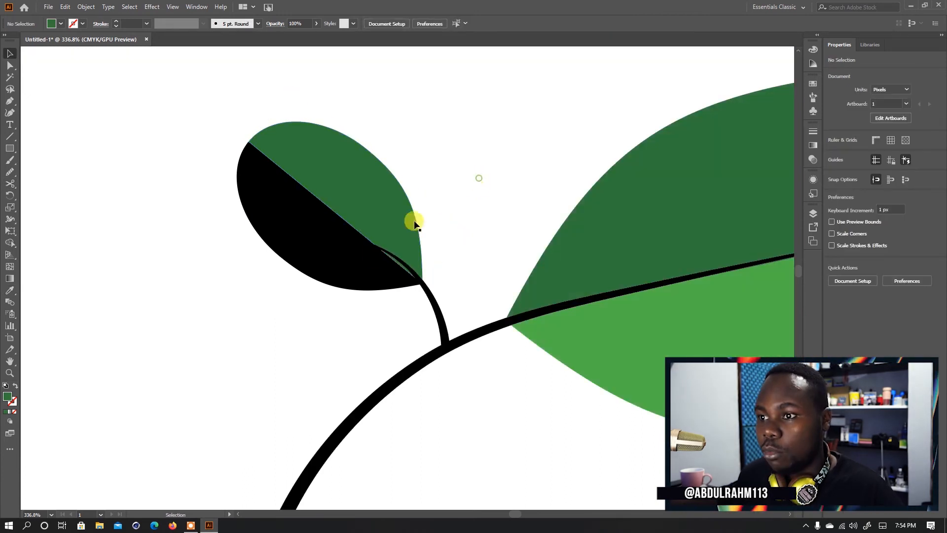
- Isolate the small leaf's lower half and fill it with the light green sampled from the large leaf
click(363, 264)
double_click(364, 264)
key(i)
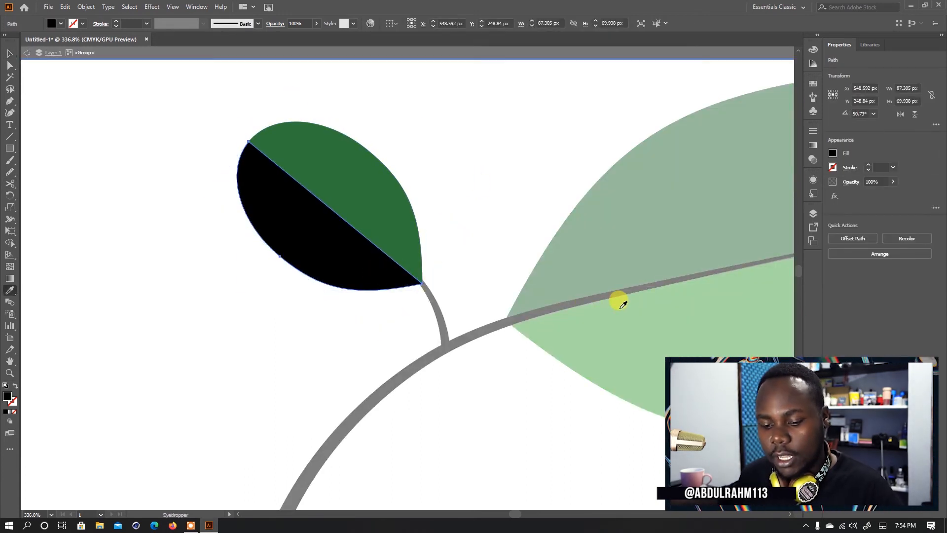
click(638, 309)
key(v)
double_click(491, 182)
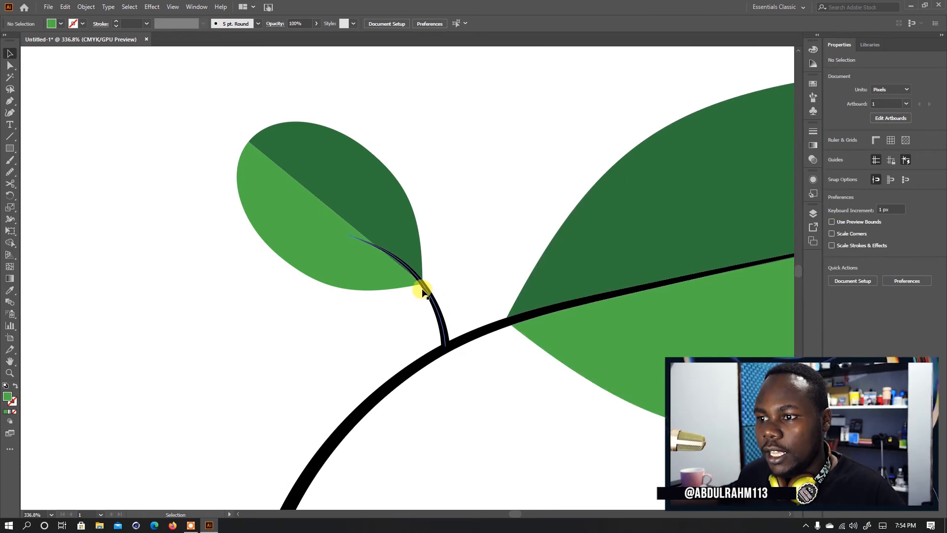
- Nudge the small leaf slightly right onto its stalk and reshape the stalk's free end to follow the leaf's midline
drag(405, 242, 409, 240)
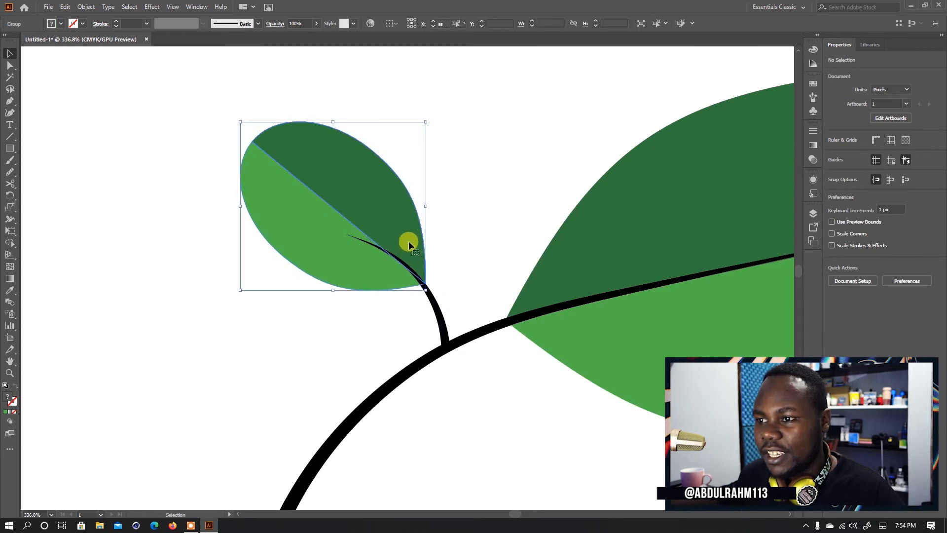
click(463, 239)
key(z)
click(383, 241)
key(v)
click(420, 278)
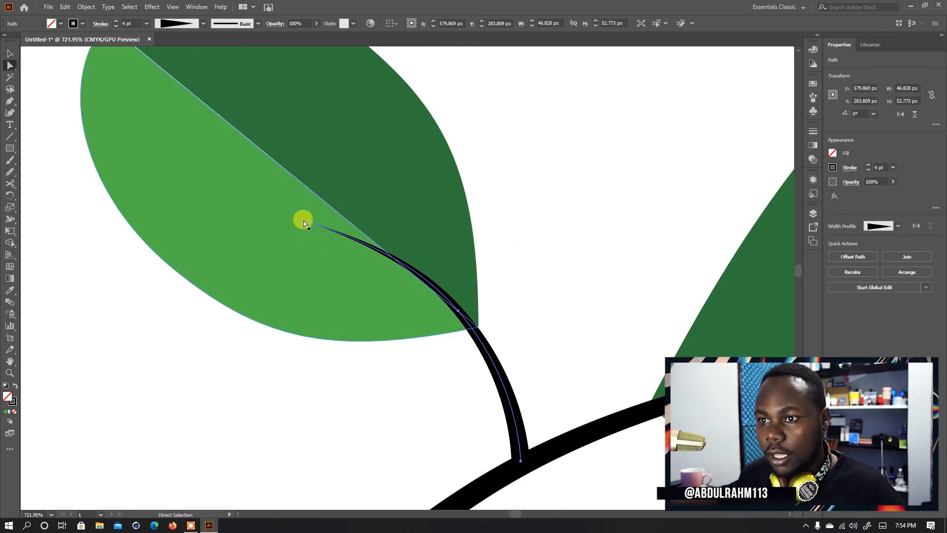
drag(307, 217, 313, 191)
drag(370, 216, 360, 237)
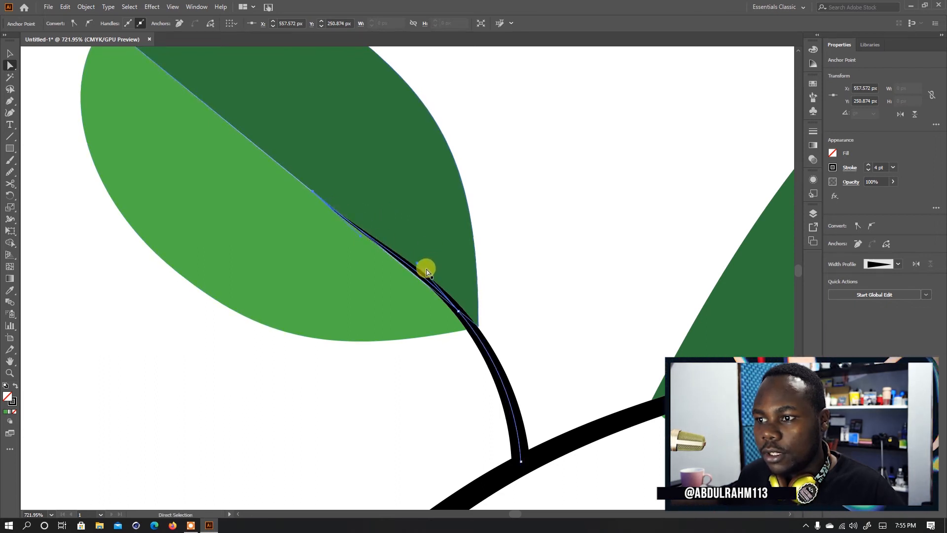
click(524, 300)
- Select the whole stem with its stalk and leaves and shift it slightly right over the pot
key(z)
drag(408, 257, 264, 269)
drag(426, 328, 412, 279)
drag(413, 280, 325, 289)
key(v)
drag(428, 295, 351, 207)
drag(415, 230, 472, 240)
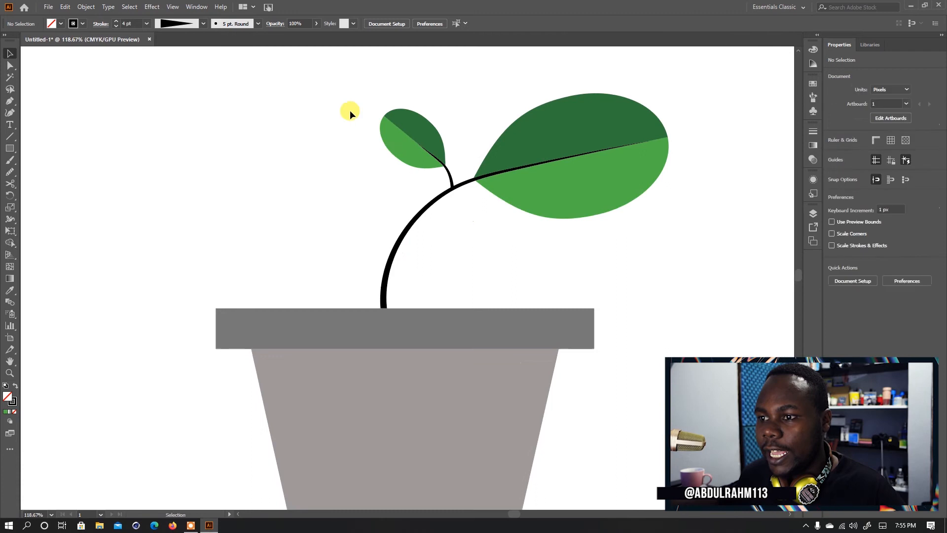
drag(547, 239, 581, 250)
drag(562, 182, 574, 184)
- Duplicate the stem with its leaves to the left, group the copy, and move it closer to the original
drag(624, 202, 398, 195)
key(a)
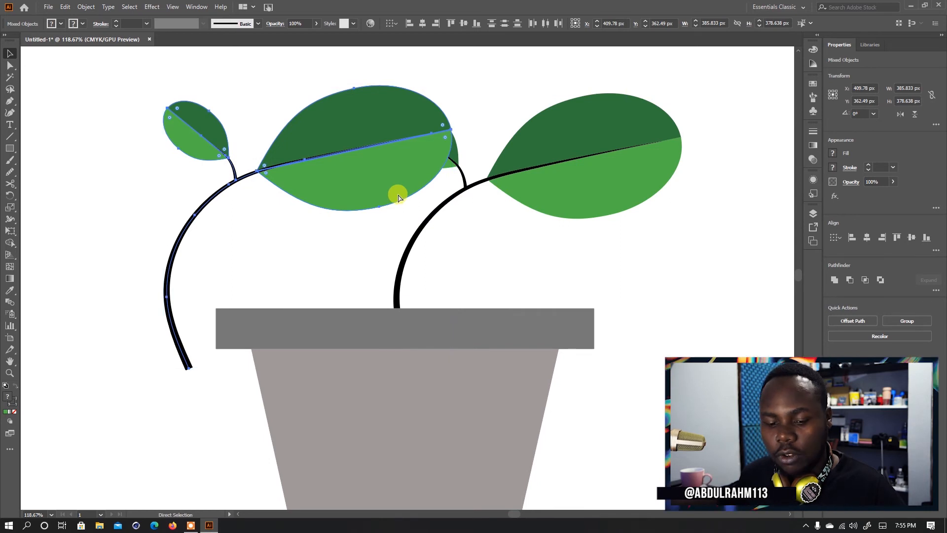
key(ctrl+g)
key(v)
drag(370, 167, 416, 168)
right_click(416, 168)
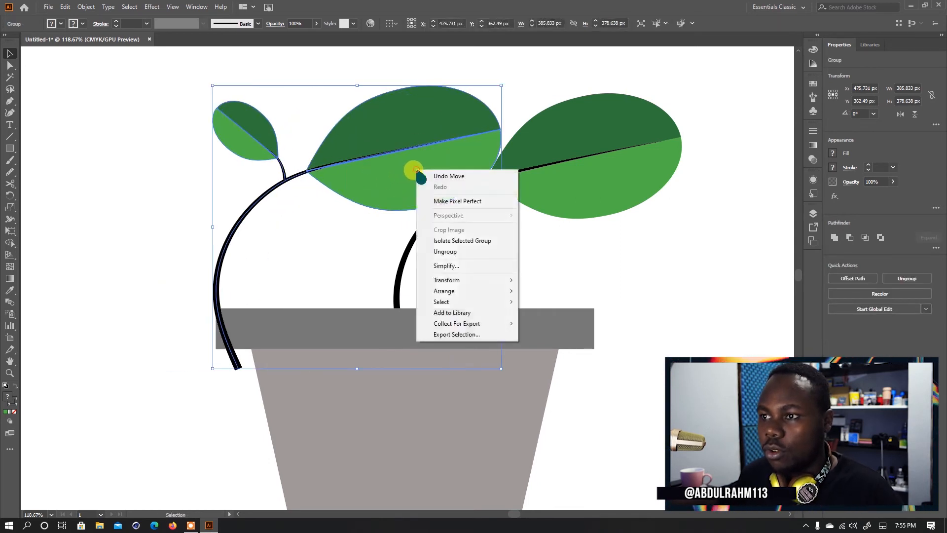
click(385, 142)
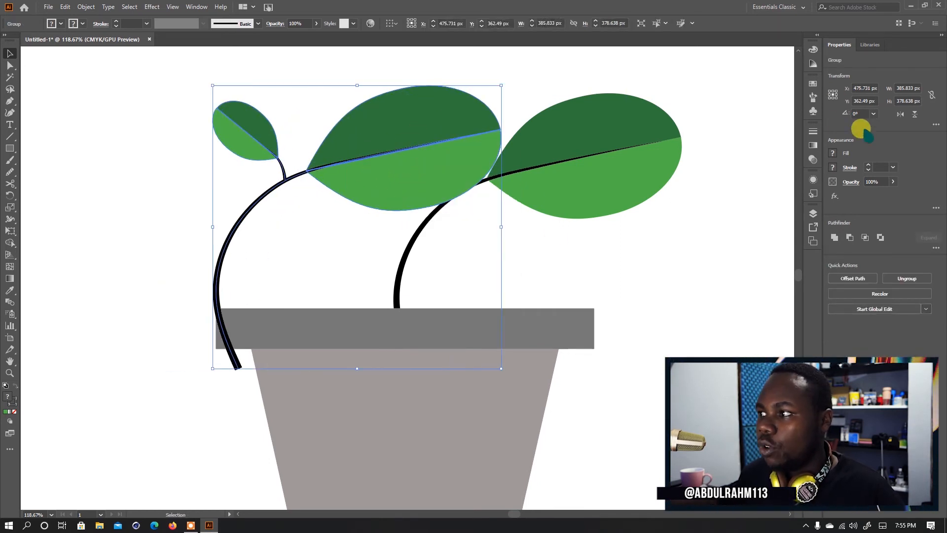
- Try rotating the copied group by -90° and by half a turn, undoing each rotation
text(-90)
key(Return)
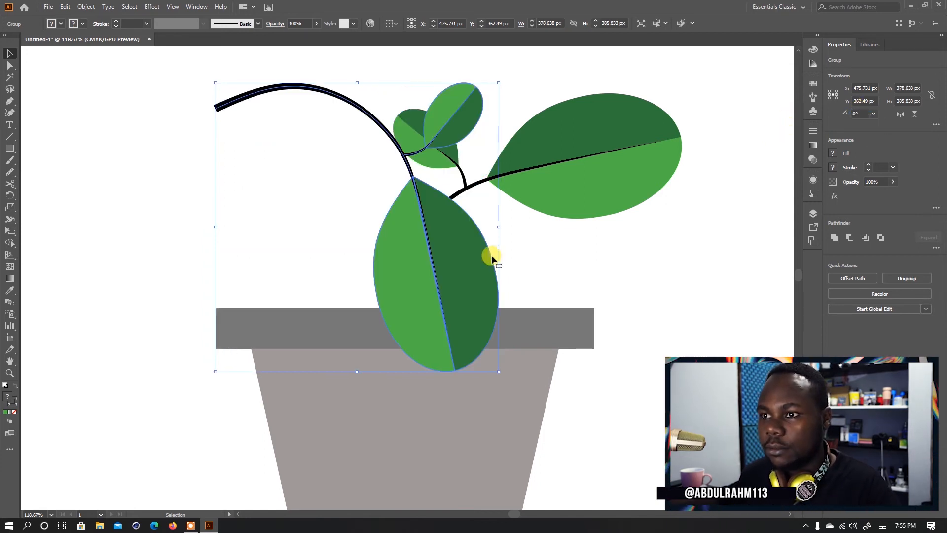
key(ctrl+z)
click(858, 114)
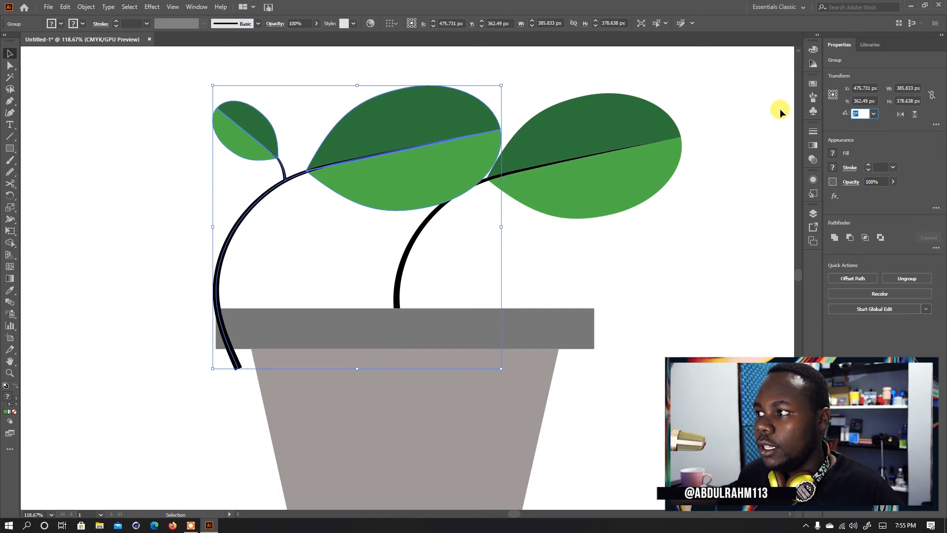
text(-189)
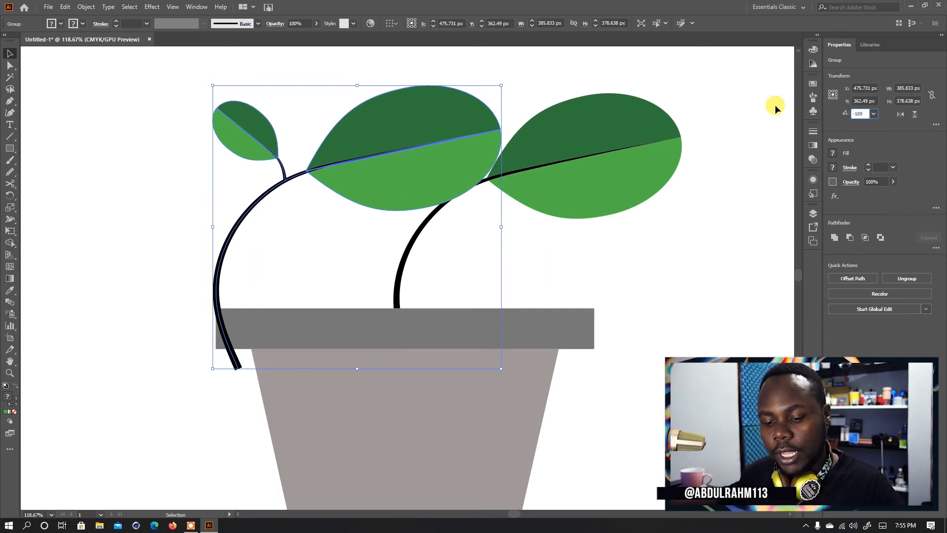
key(Return)
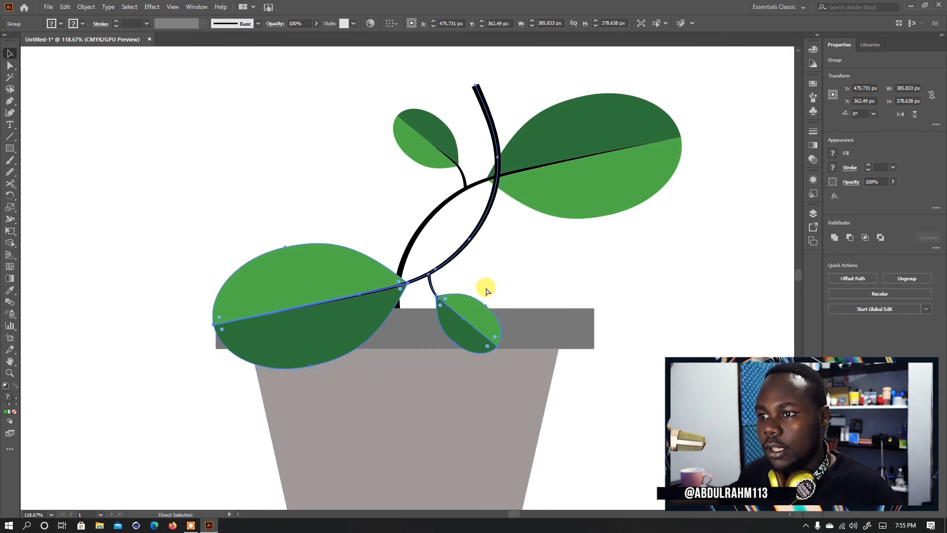
key(ctrl+z)
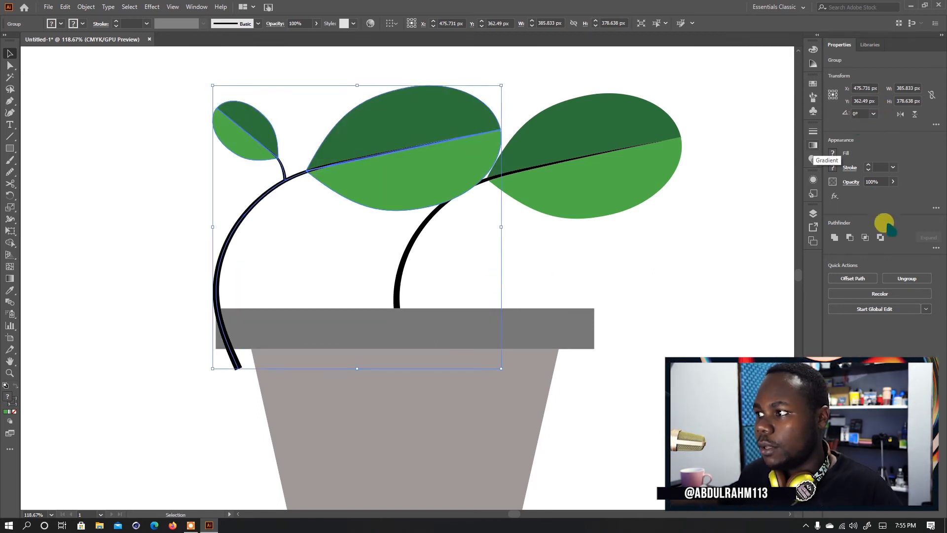
- Flip the copied branch horizontally and shrink it to about 210 × 206 px, placed against the main stem behind the pot
click(901, 114)
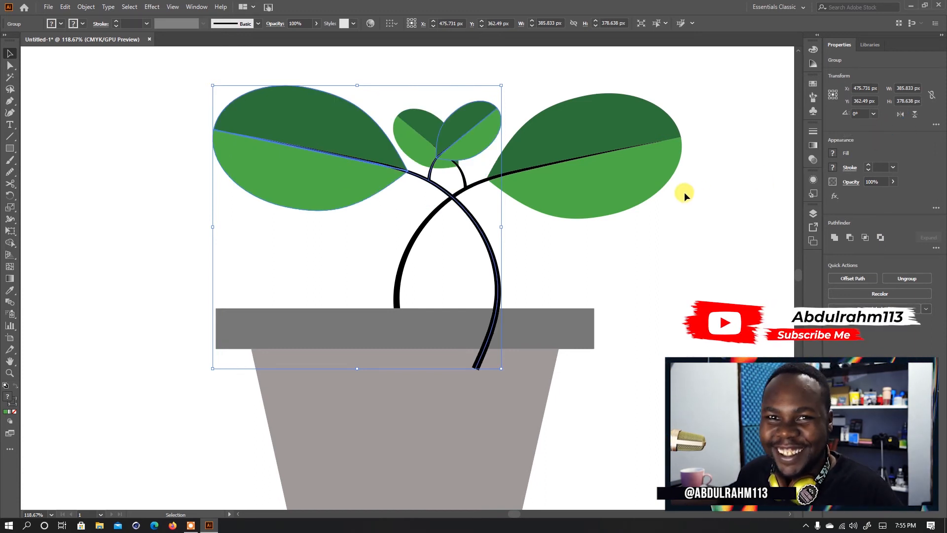
drag(502, 87, 368, 200)
drag(296, 262, 323, 223)
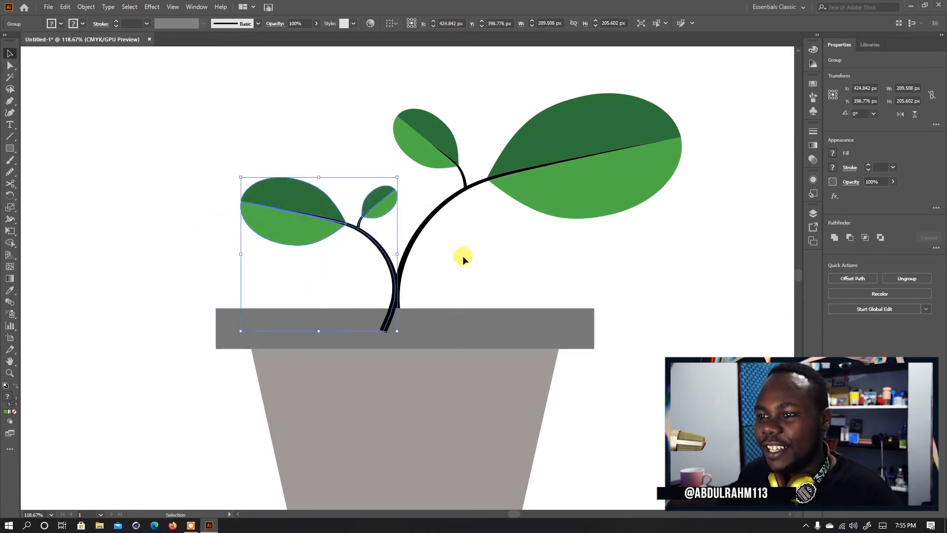
key(a)
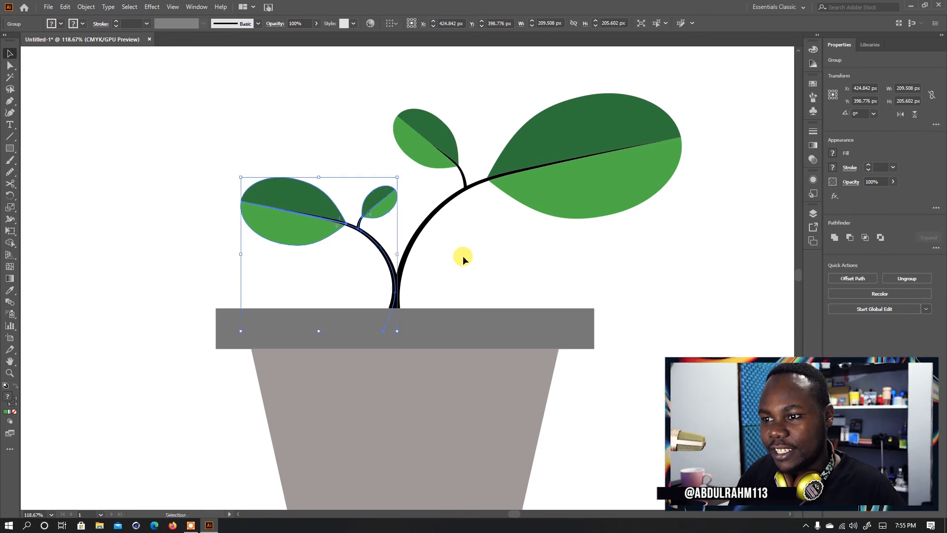
click(486, 257)
- Select the large and small branches together and group them
key(z)
drag(452, 243, 337, 246)
drag(434, 263, 456, 240)
key(v)
scroll(418, 235, up, 1)
drag(552, 233, 553, 233)
key(ctrl+shift+bracketright)
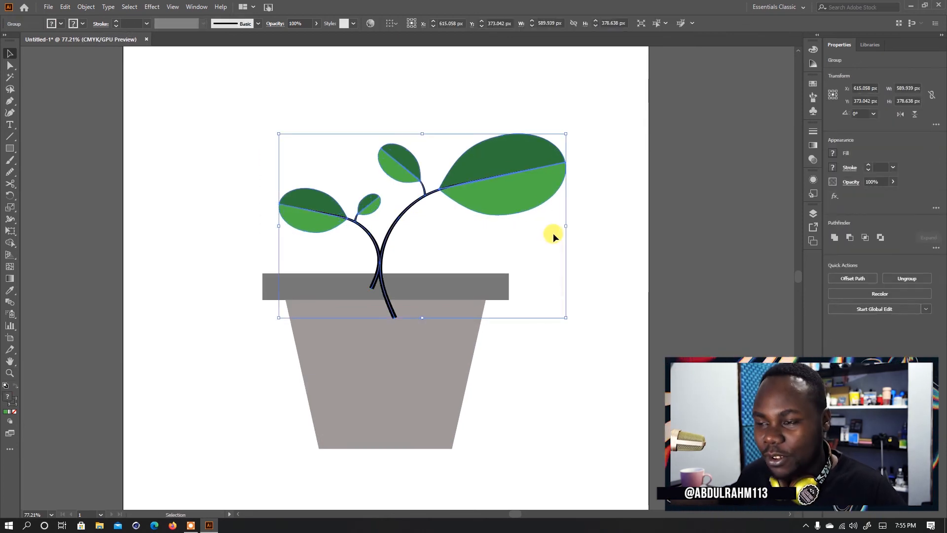
- Shift the grouped branches slightly right so the stems stand mid-pot, and send the group behind the pot
drag(502, 184, 508, 185)
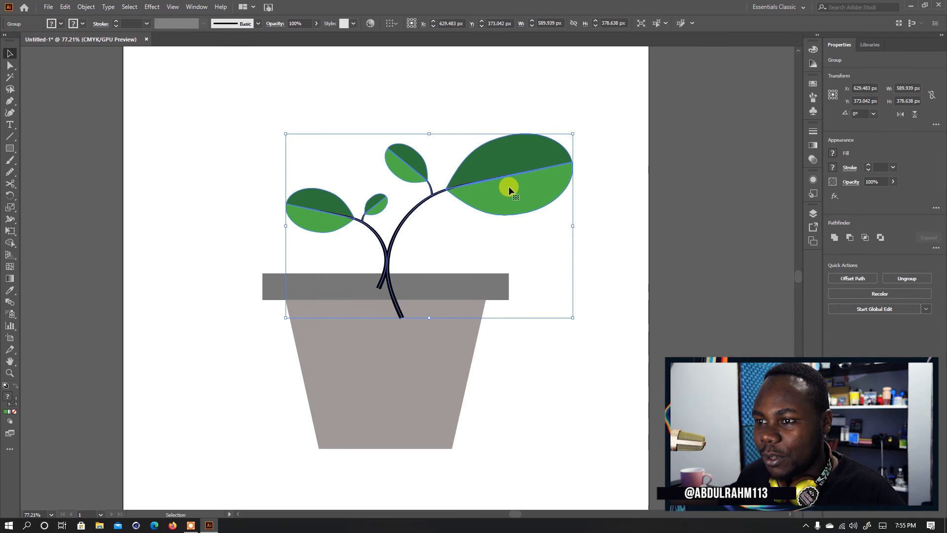
key(a)
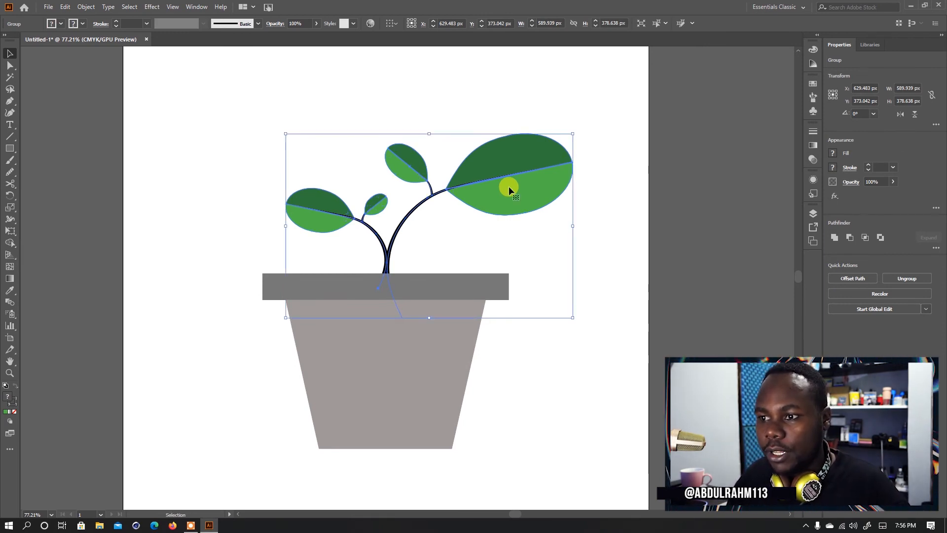
click(549, 381)
- Draw a closed wavy shape about 532 × 352 px over the pot's lower part with the Pencil and fill it black without stroke
drag(533, 352, 542, 323)
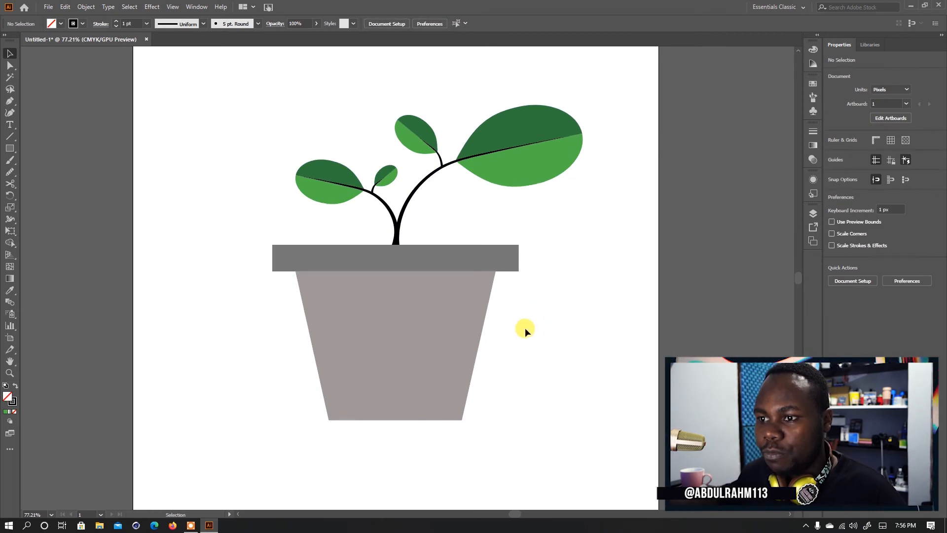
key(n)
mouse_move(251, 302)
mouse_down()
mouse_move(289, 310)
mouse_move(311, 331)
mouse_up()
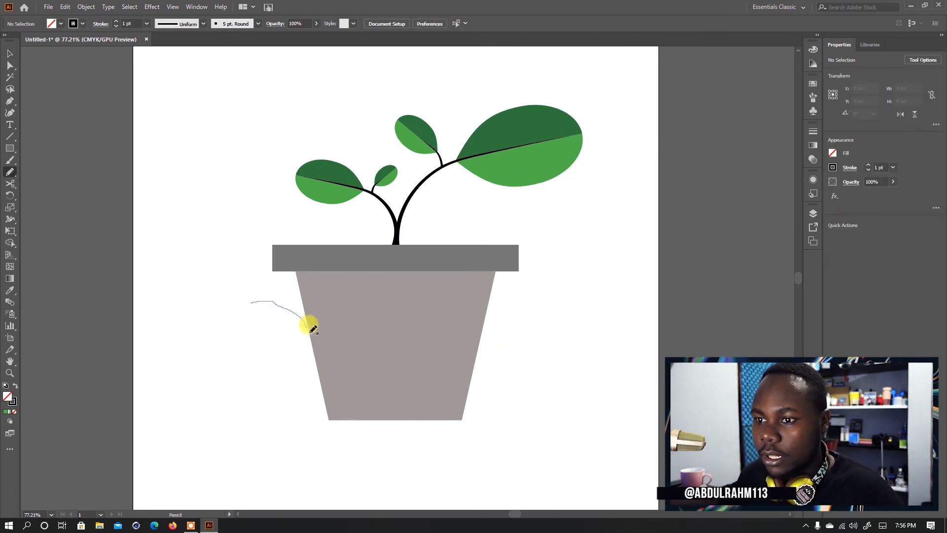
mouse_move(500, 394)
mouse_down()
mouse_move(325, 462)
mouse_move(255, 386)
mouse_move(252, 302)
mouse_up()
key(v)
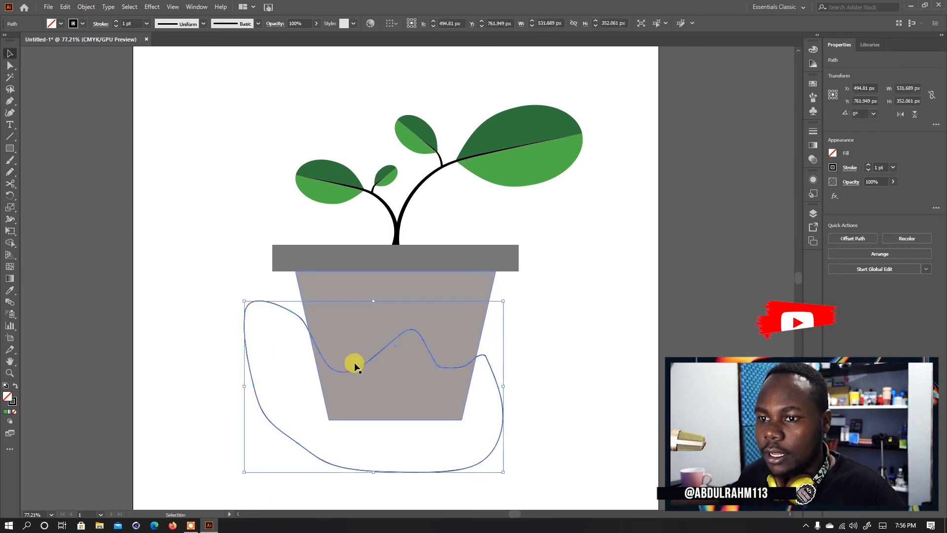
key(shift+x)
click(567, 339)
- Remove the part of the black wavy shape outside the pot body with the Shape Builder
click(461, 401)
shift+click(460, 309)
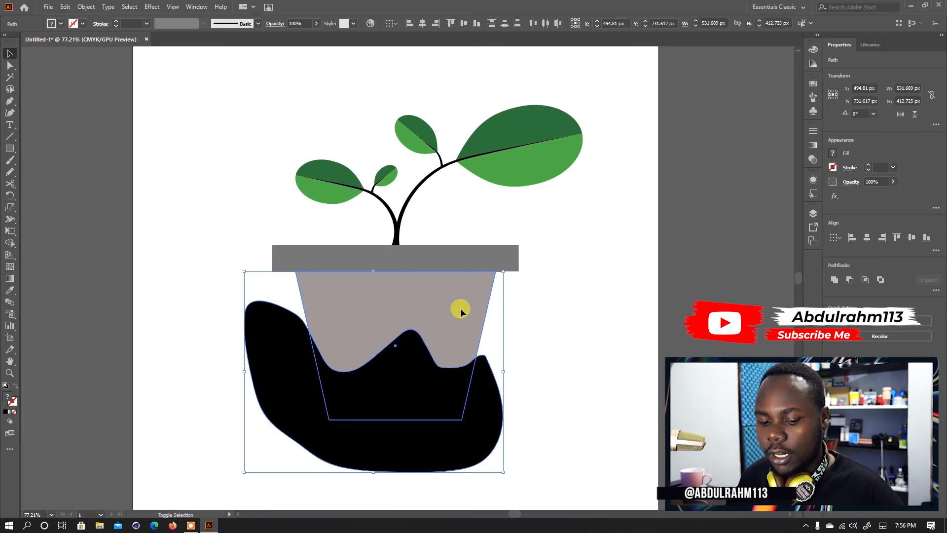
key(shift+m)
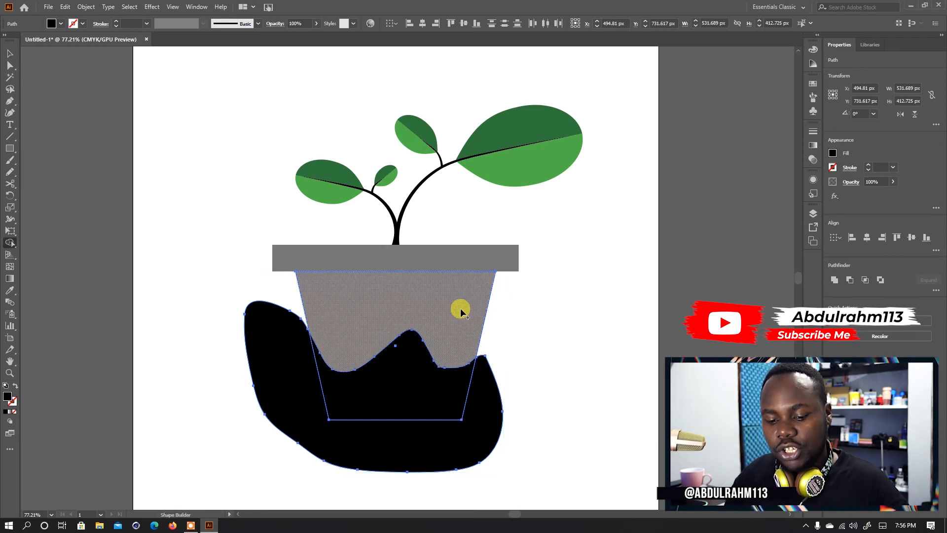
alt+click(487, 402)
key(v)
click(525, 336)
- Set the opacity of the black shading on the pot body to 33%
click(422, 374)
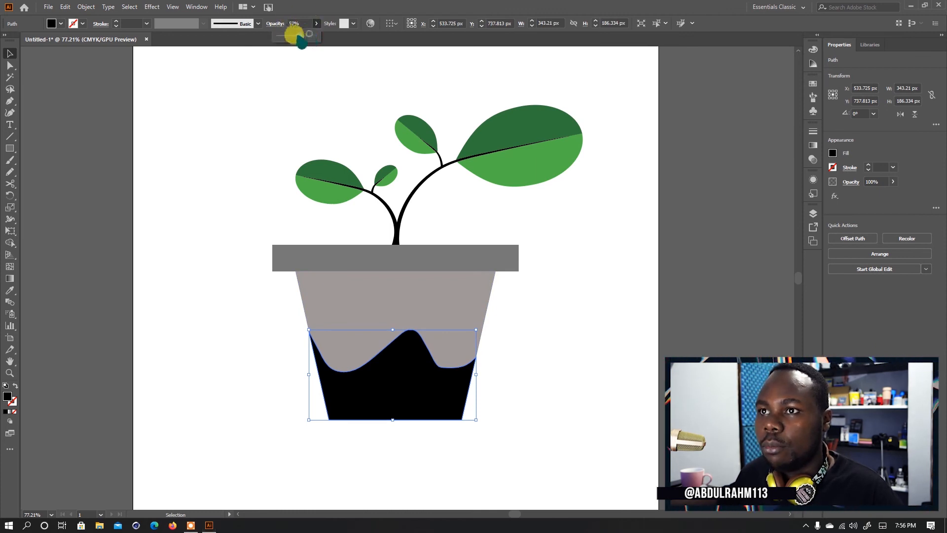
drag(293, 36, 293, 36)
click(143, 217)
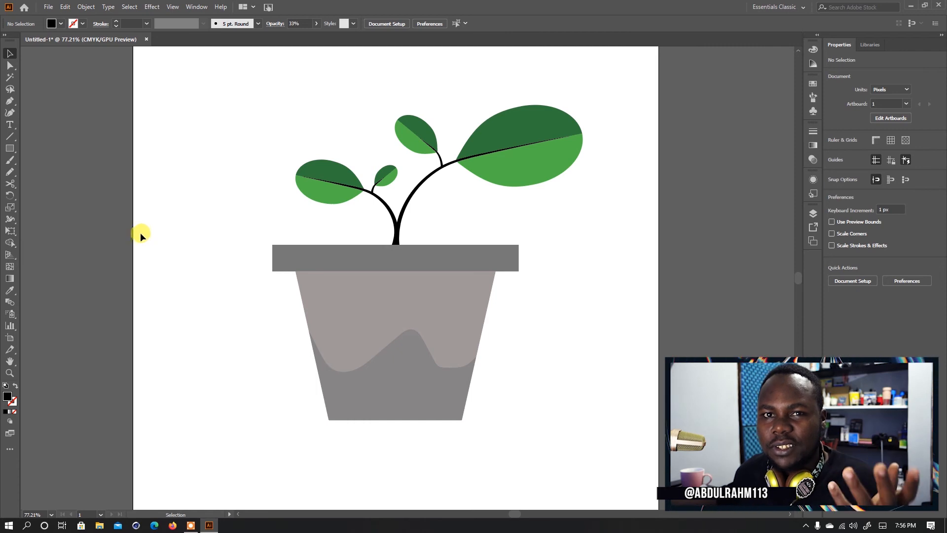
- Draw a closed wavy shape about 657 × 69 px across the pot's rim and give it the pot shading's sampled appearance
key(n)
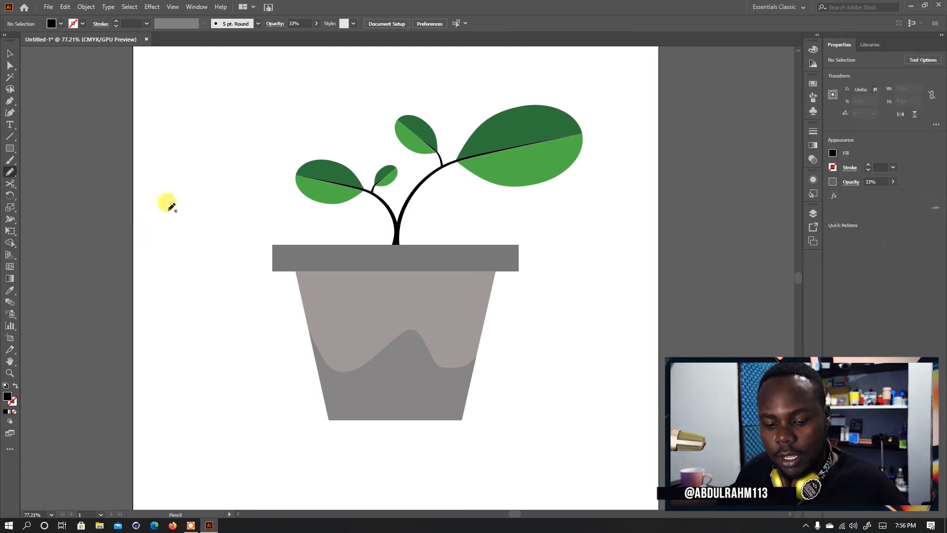
drag(285, 253, 348, 256)
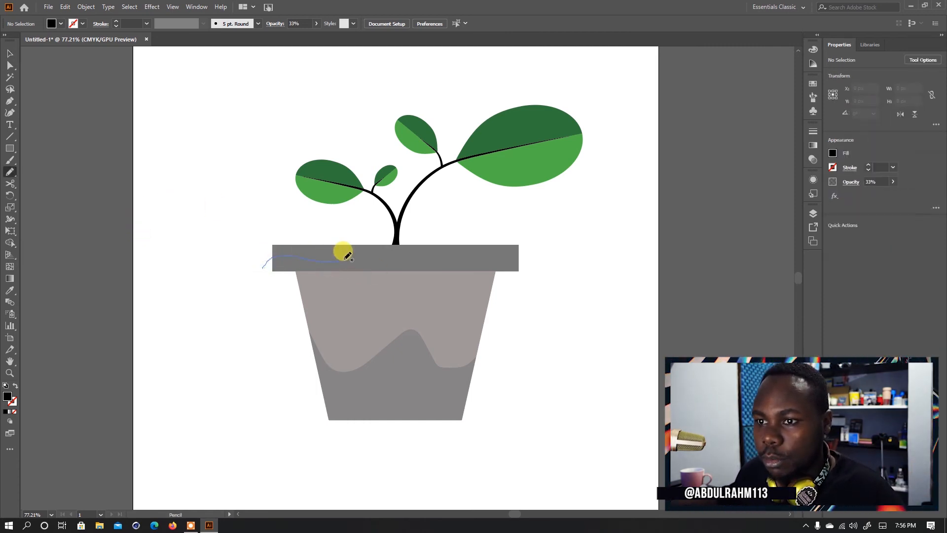
drag(559, 261, 380, 276)
drag(265, 265, 269, 261)
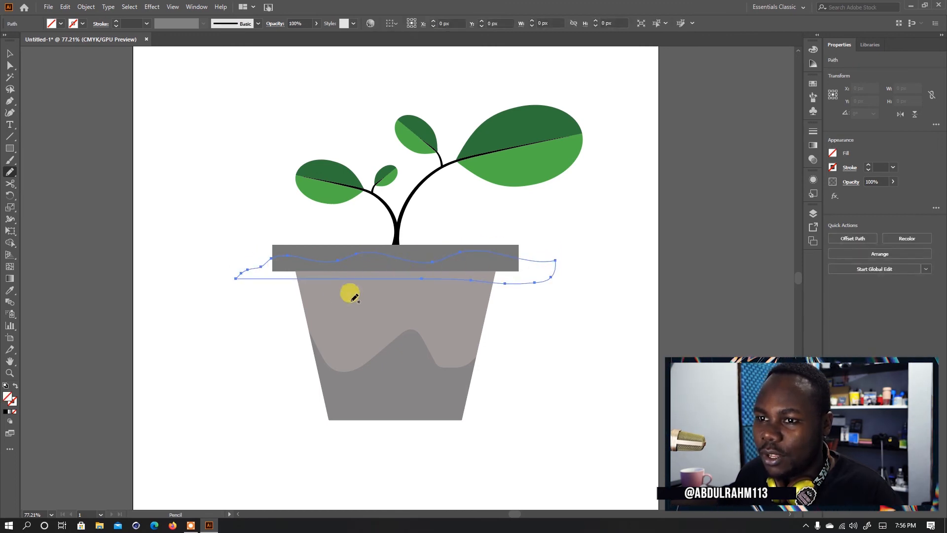
key(i)
click(364, 385)
- Trim the wavy rim shading to the rim by removing its outside parts with the Shape Builder
key(v)
shift+click(513, 252)
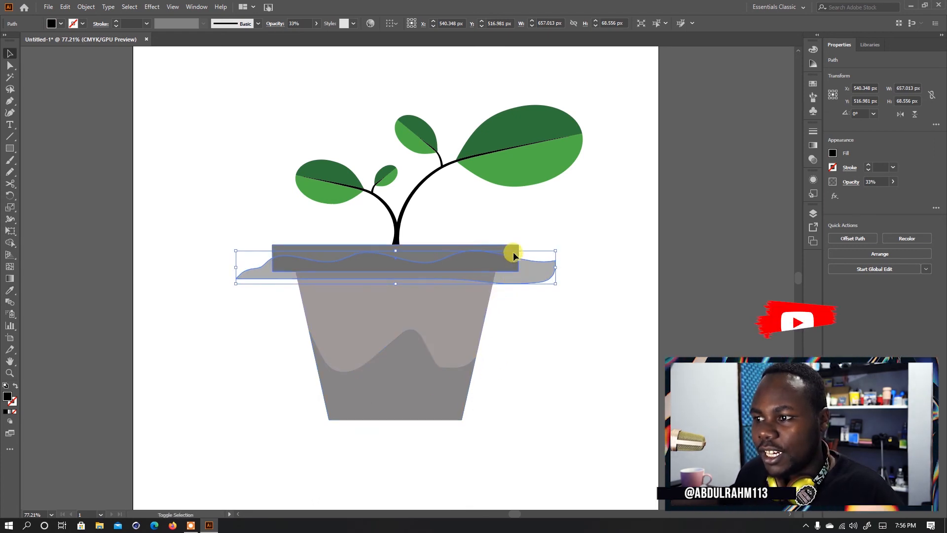
key(shift+m)
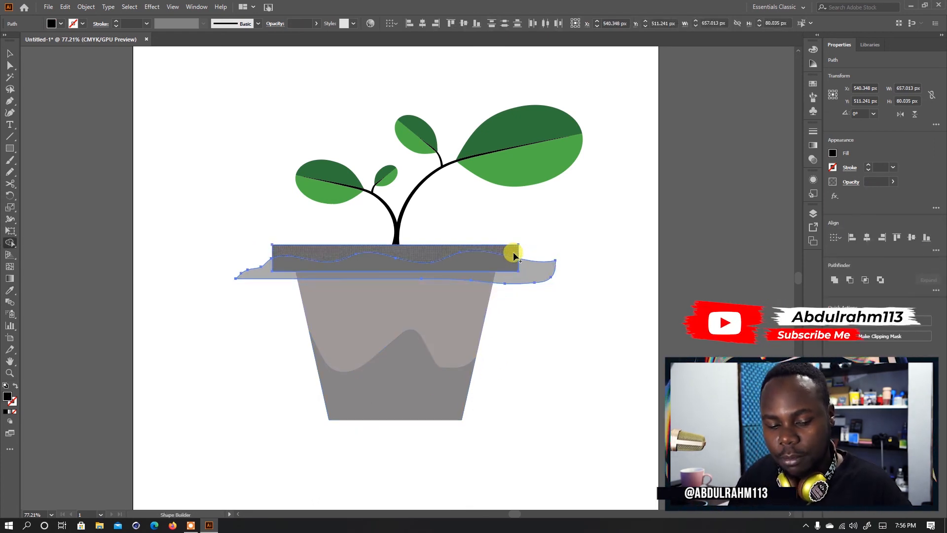
alt+click(528, 272)
key(v)
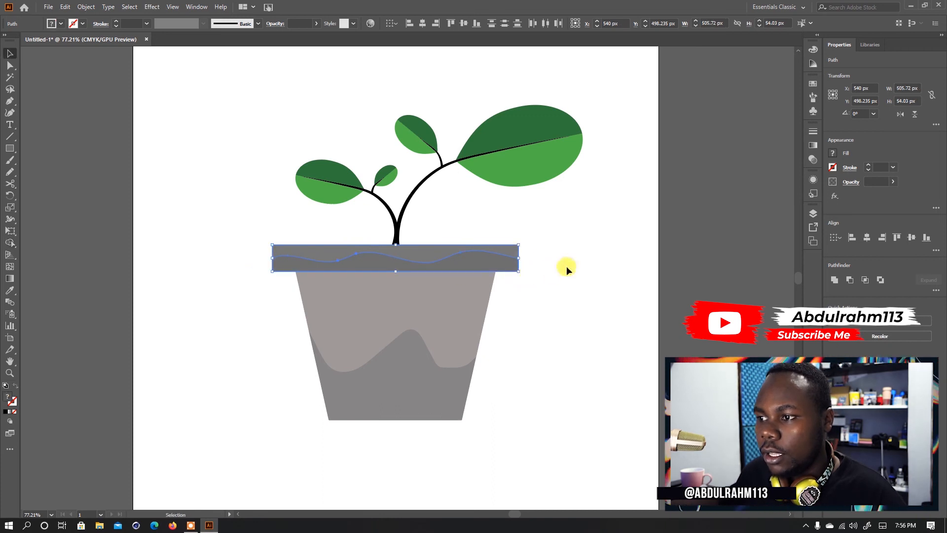
click(567, 267)
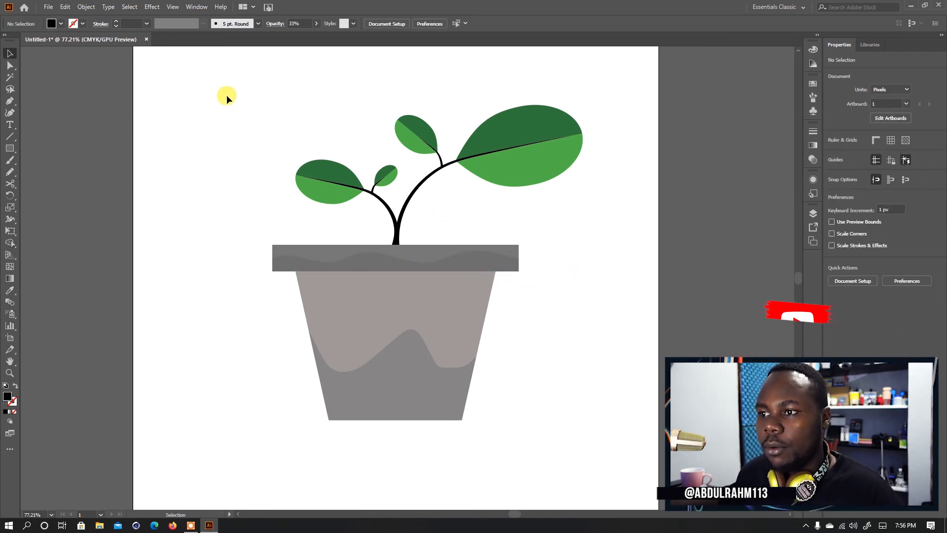
- Select the entire potted plant, including the shading, and group it
scroll(425, 266, down, 1)
drag(246, 84, 528, 426)
key(ctrl+g)
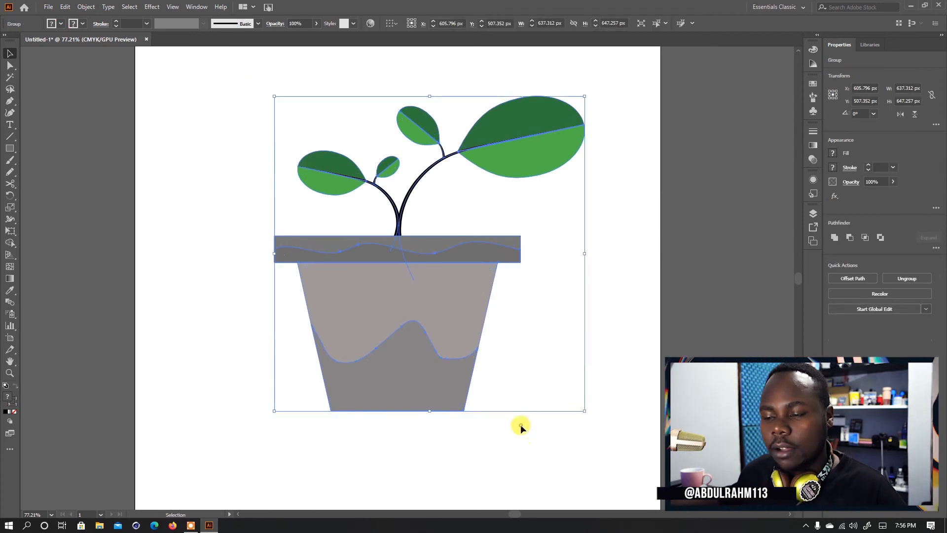
click(521, 426)
- Draw a thin black rectangle about 579 × 6 px along the pot's base and centre it under the pot as a ground line
scroll(360, 384, down, 1)
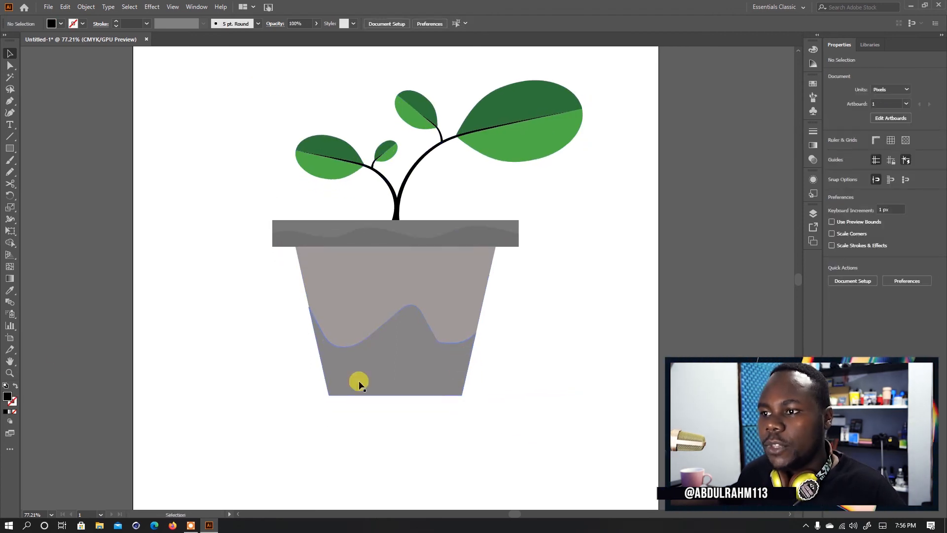
click(10, 148)
drag(268, 395, 549, 397)
key(v)
click(490, 414)
drag(484, 395, 473, 397)
click(462, 452)
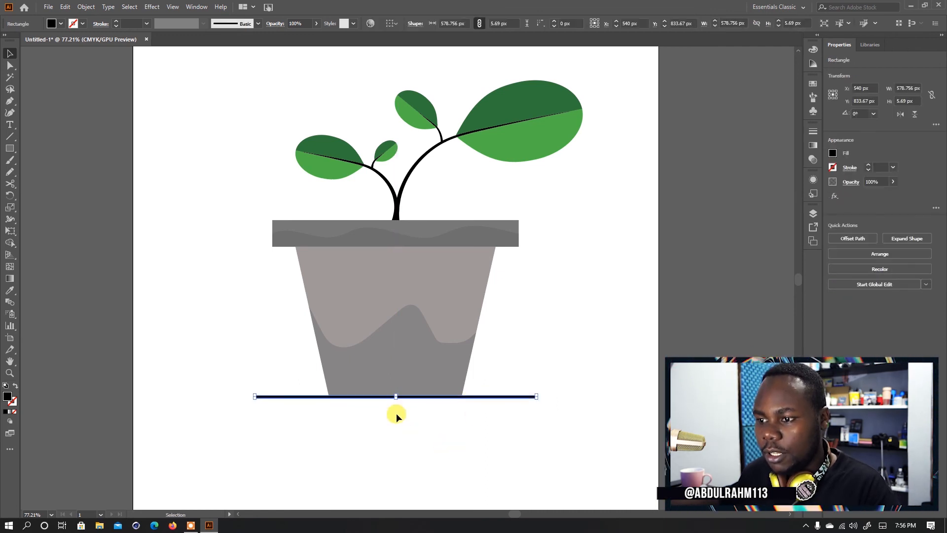
click(410, 444)
- Group the potted plant with the ground line and nudge the group slightly up and left on the artboard
drag(418, 293, 370, 302)
key(v)
drag(277, 164, 539, 384)
key(ctrl+g)
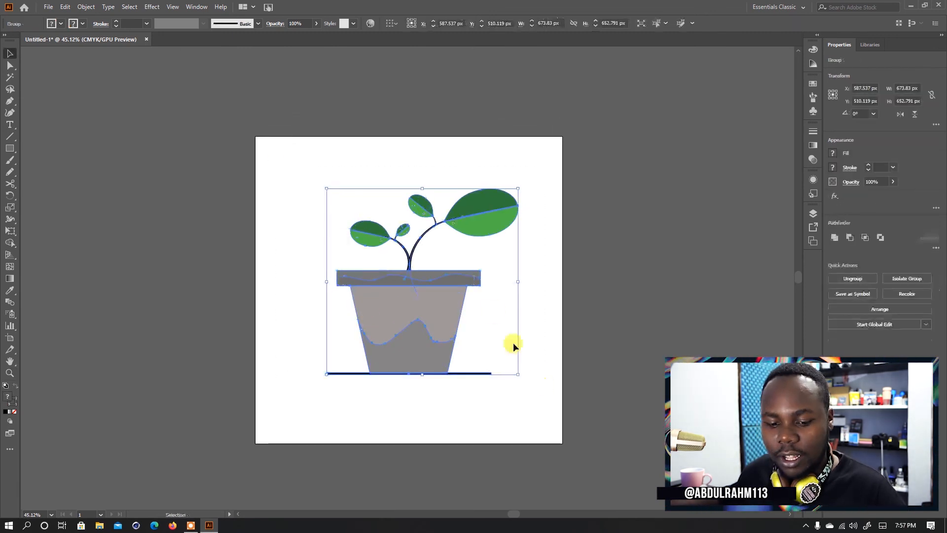
drag(427, 302, 425, 297)
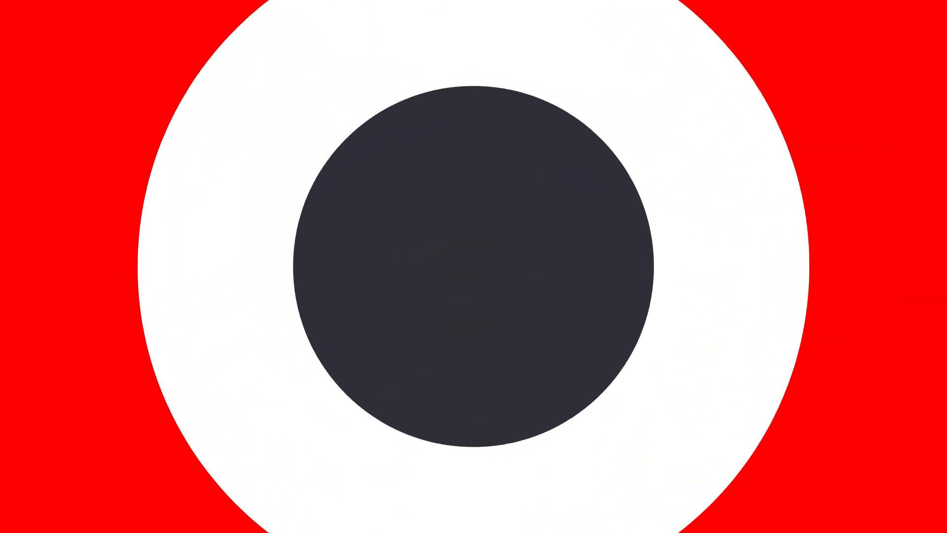